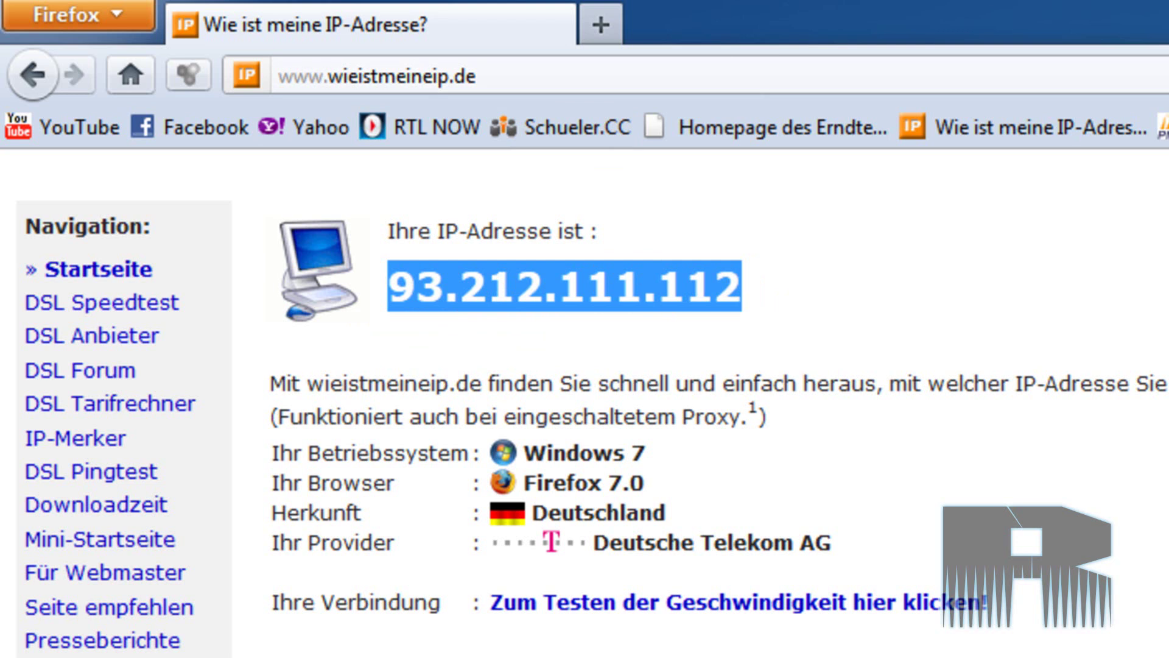
- Search the web for dyndns and open Dyn's Managed DNS result
key("alt+Tab")
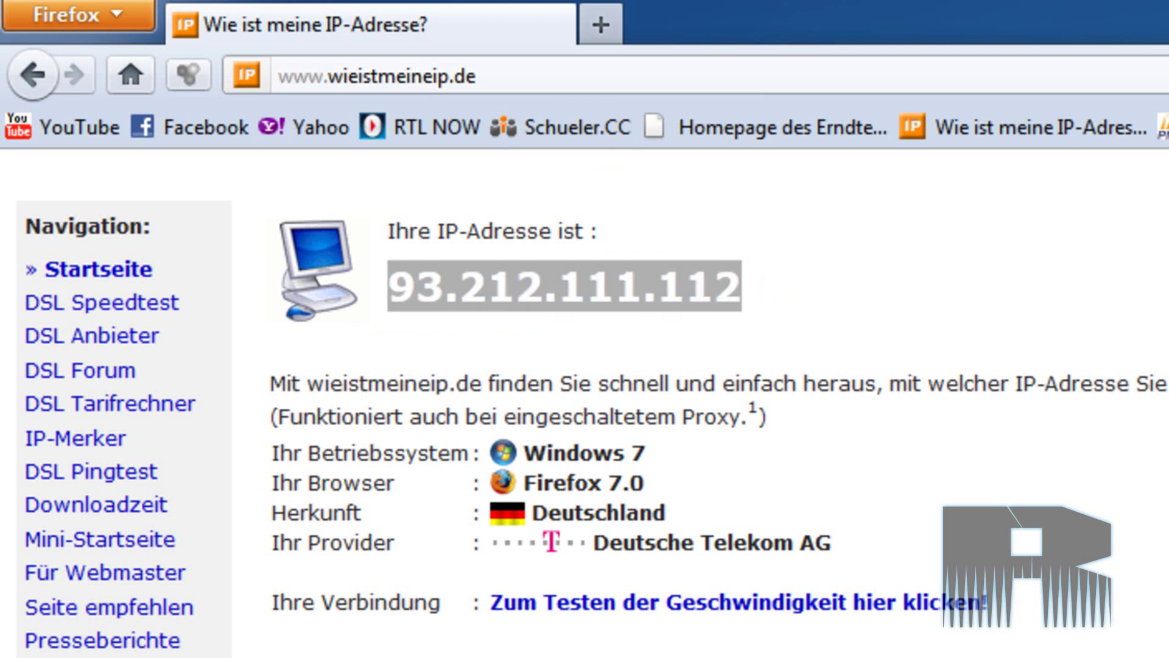
key("Return")
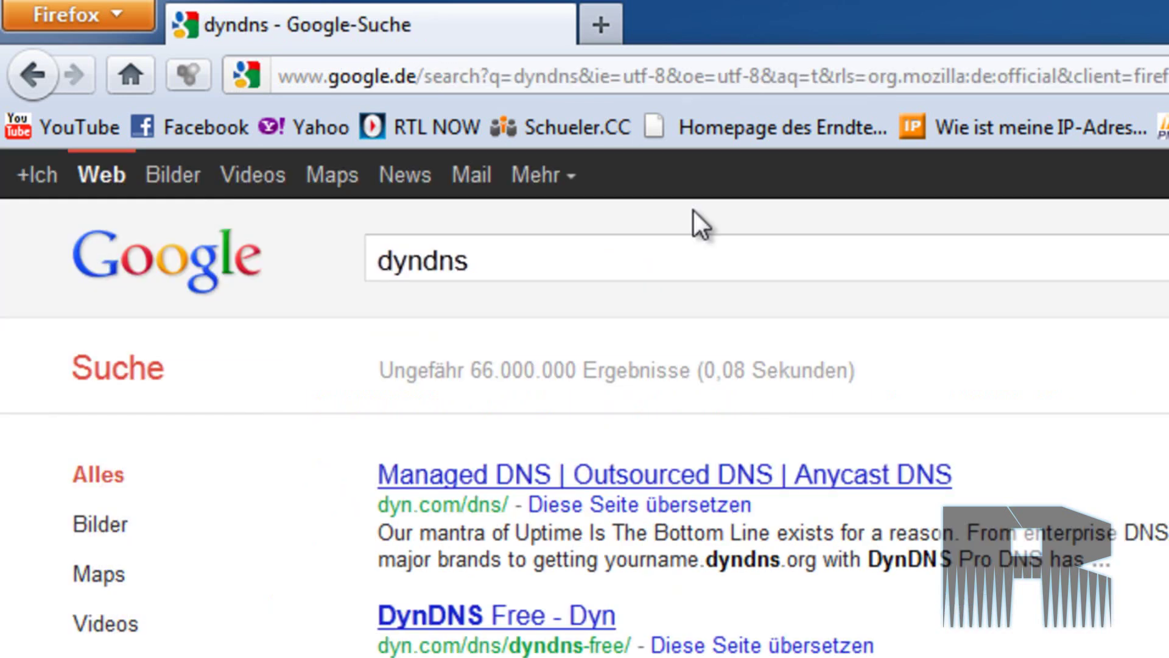
left_click(609, 478)
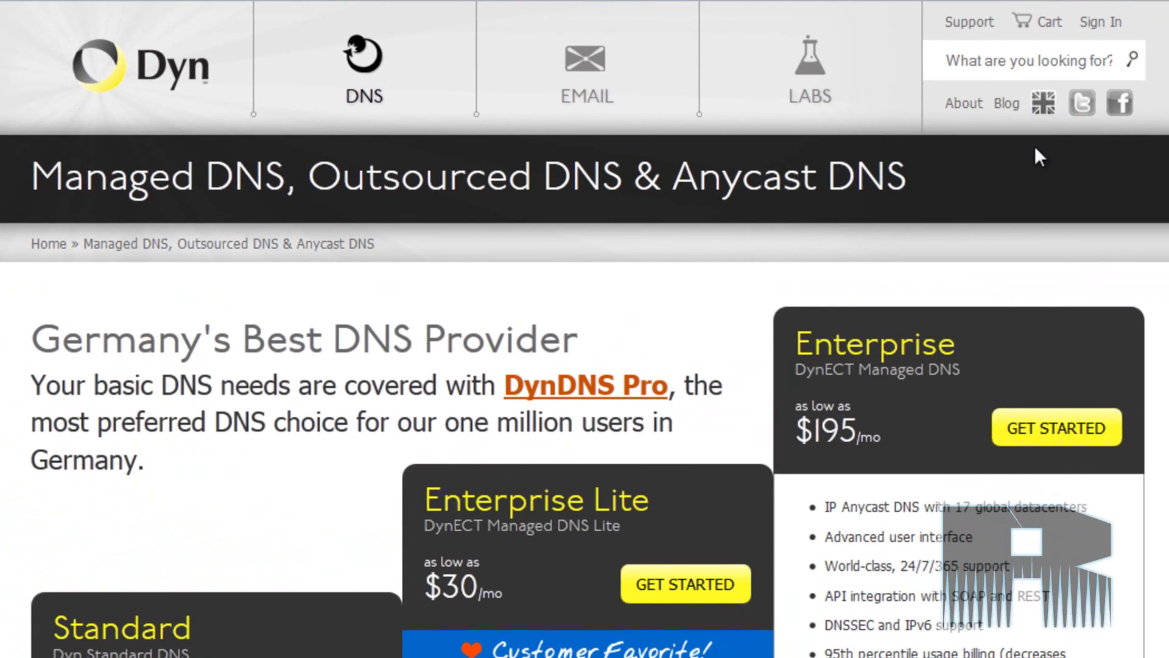
scroll(901, 378, "down", 4)
scroll(852, 414, "down", 10)
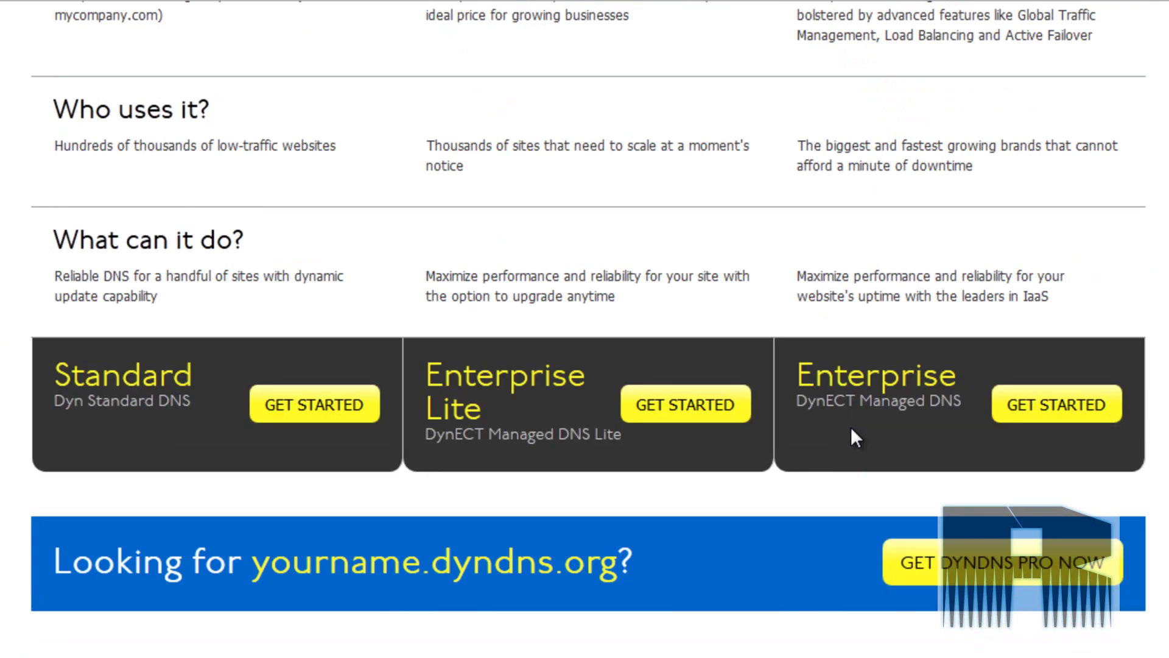
left_click(994, 571)
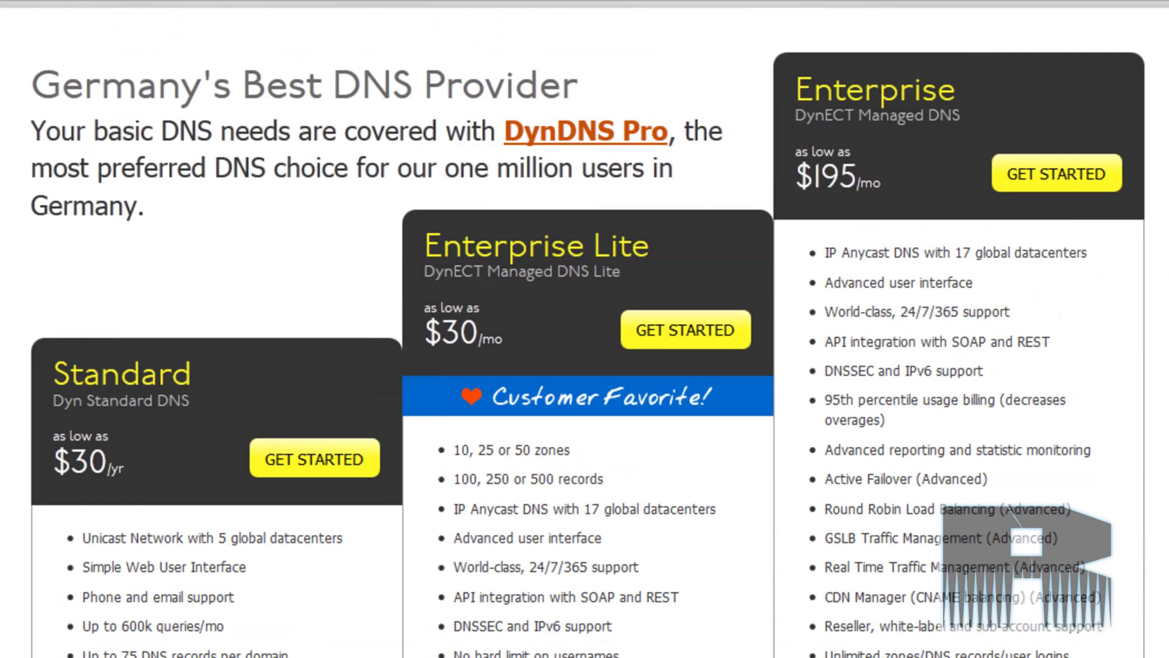
scroll(1091, 572, "up", 2)
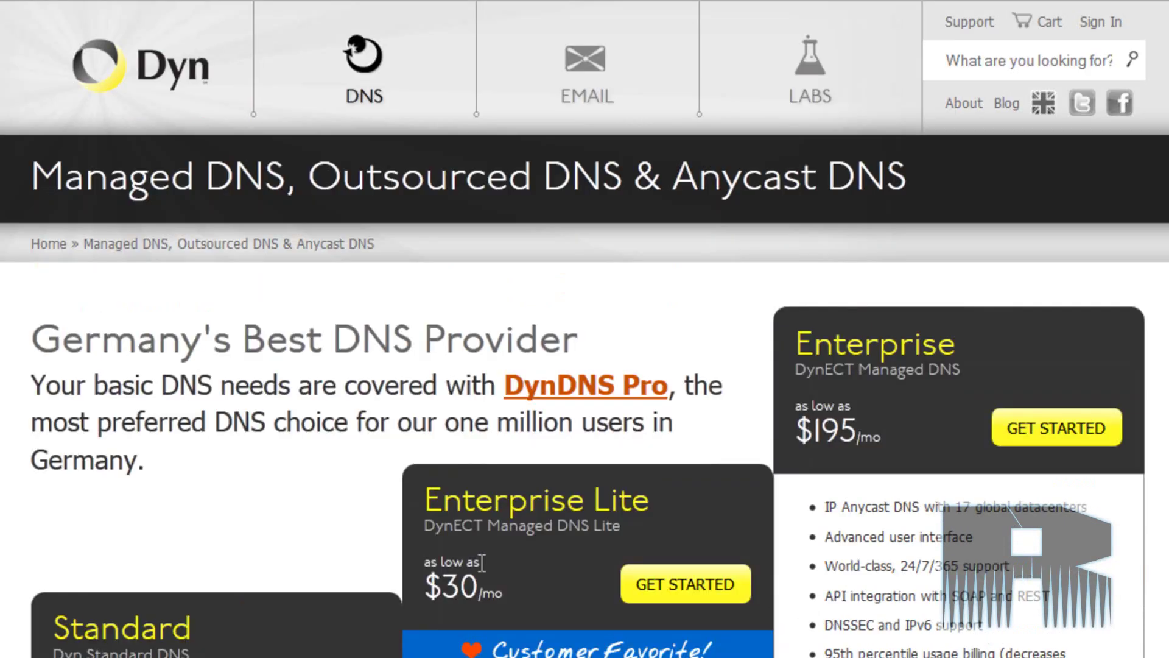
scroll(585, 329, "down", 10)
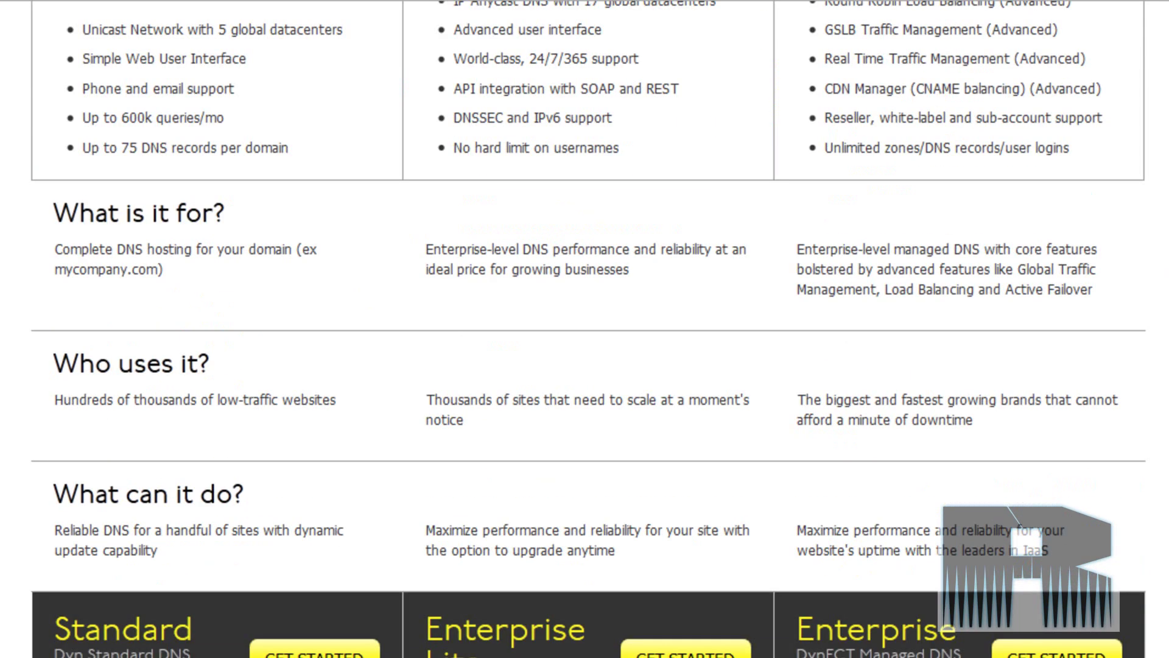
scroll(464, 564, "up", 10)
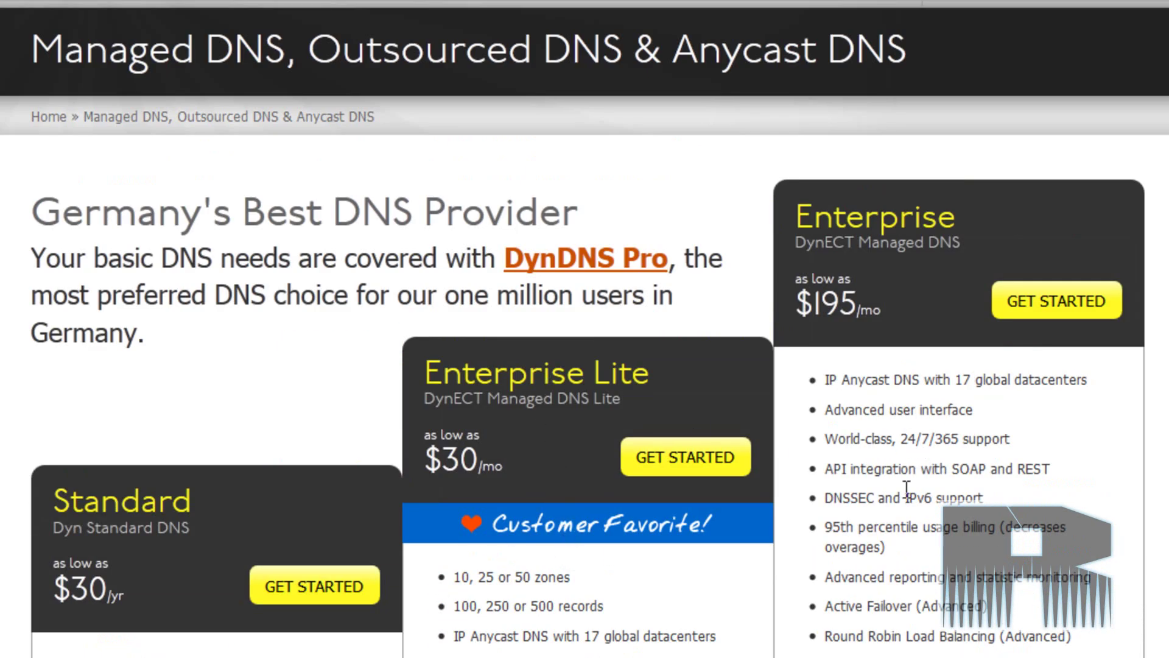
scroll(906, 487, "down", 10)
scroll(558, 472, "up", 10)
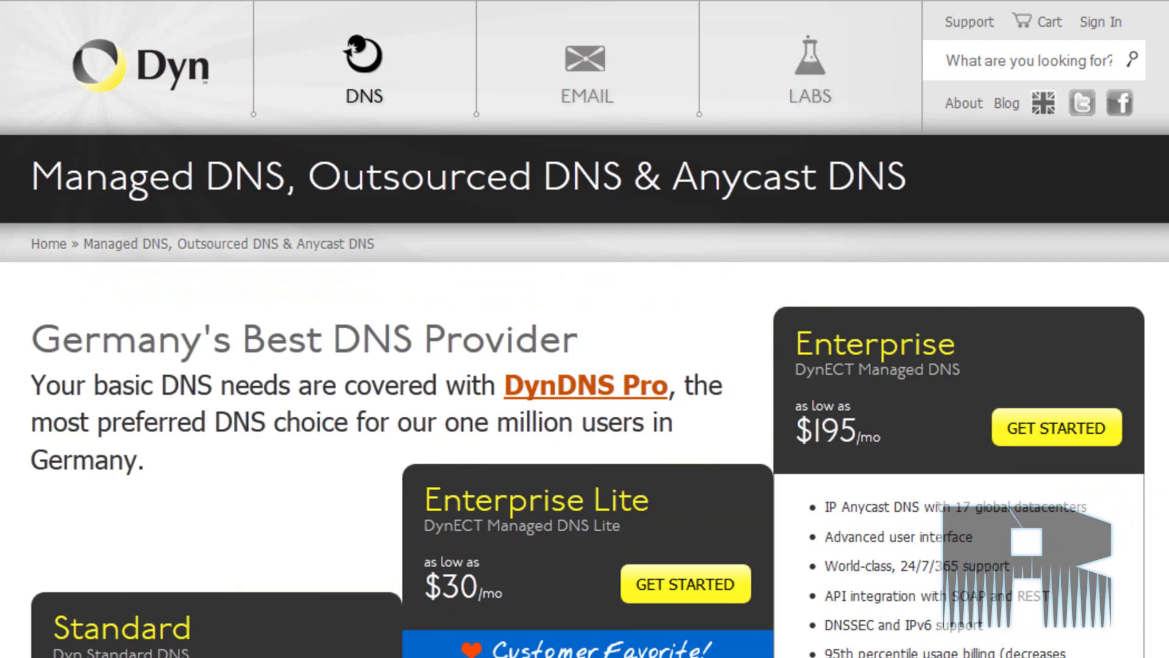
left_click(1100, 24)
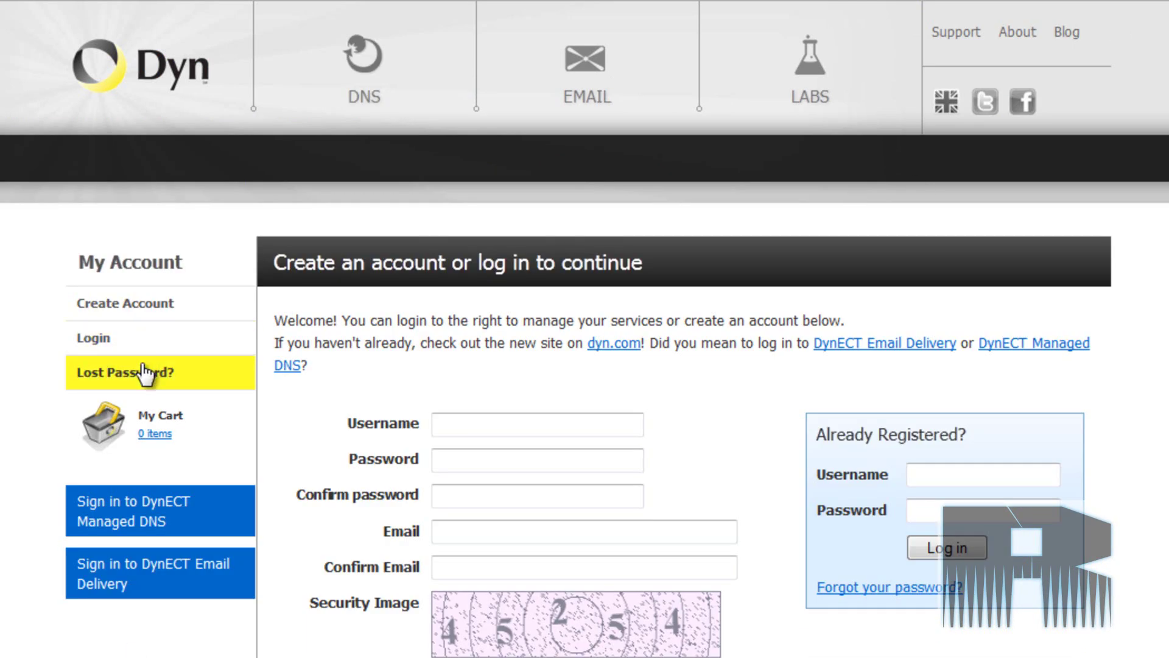
- Try logging in with the existing account's username and password
left_click(451, 427)
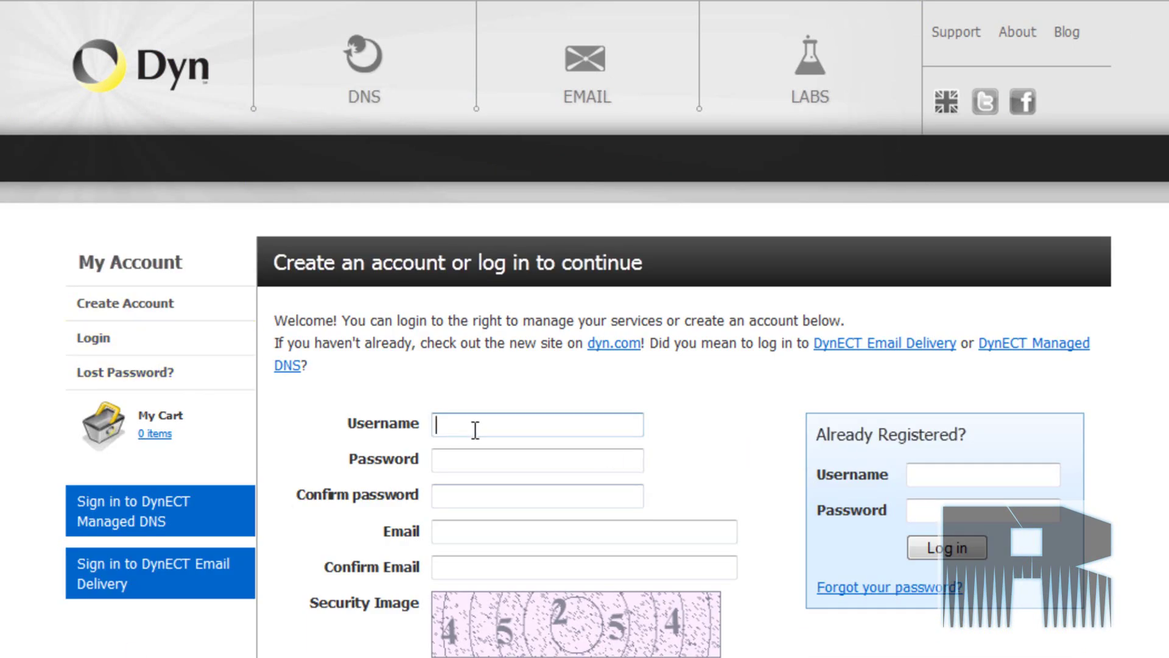
left_click(975, 485)
type("xgamer405")
key("Tab")
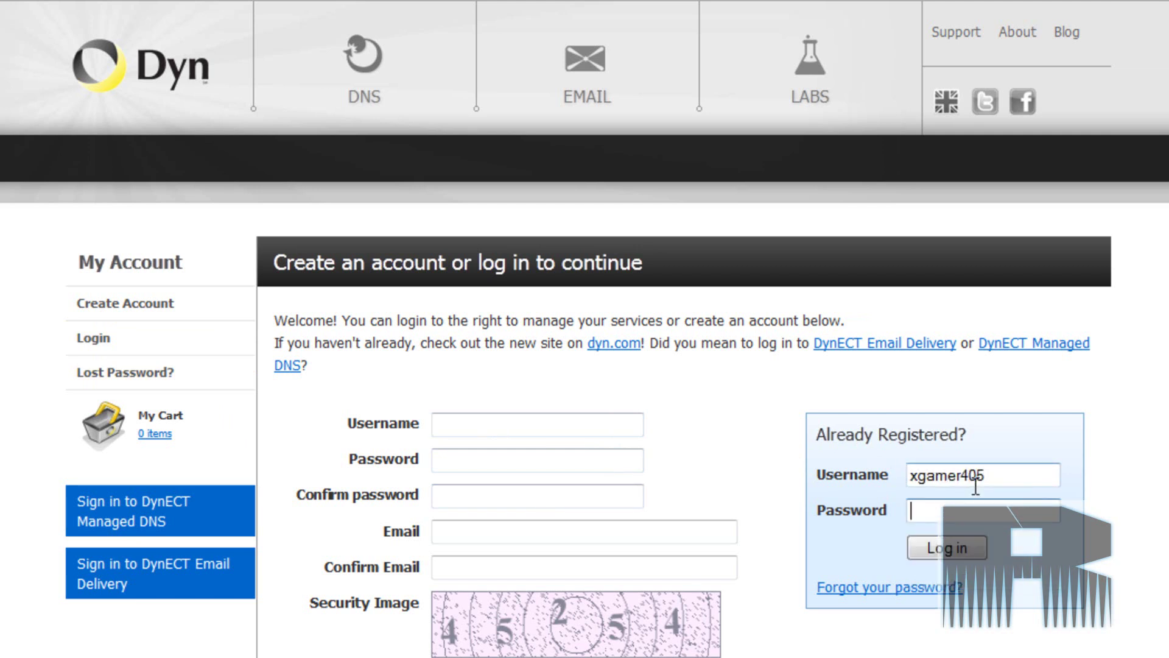
type("••••••••")
key("Return")
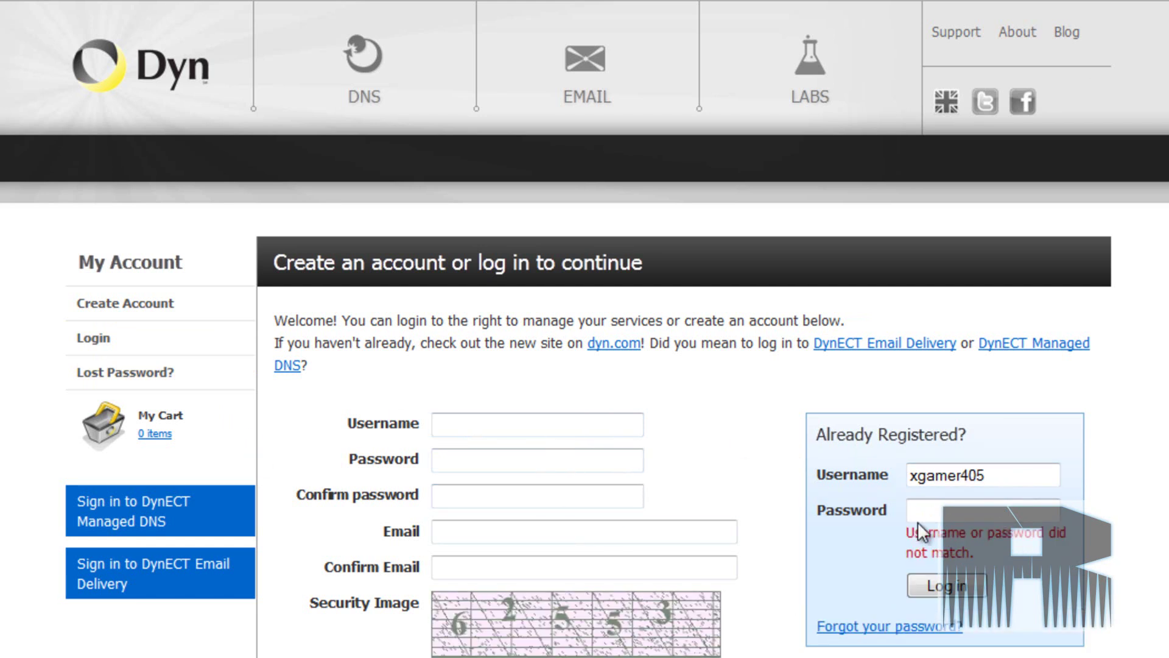
- Fill the Create Account form's username, password, password confirmation and e-mail
left_click(600, 426)
type("xgamer405")
key("Tab")
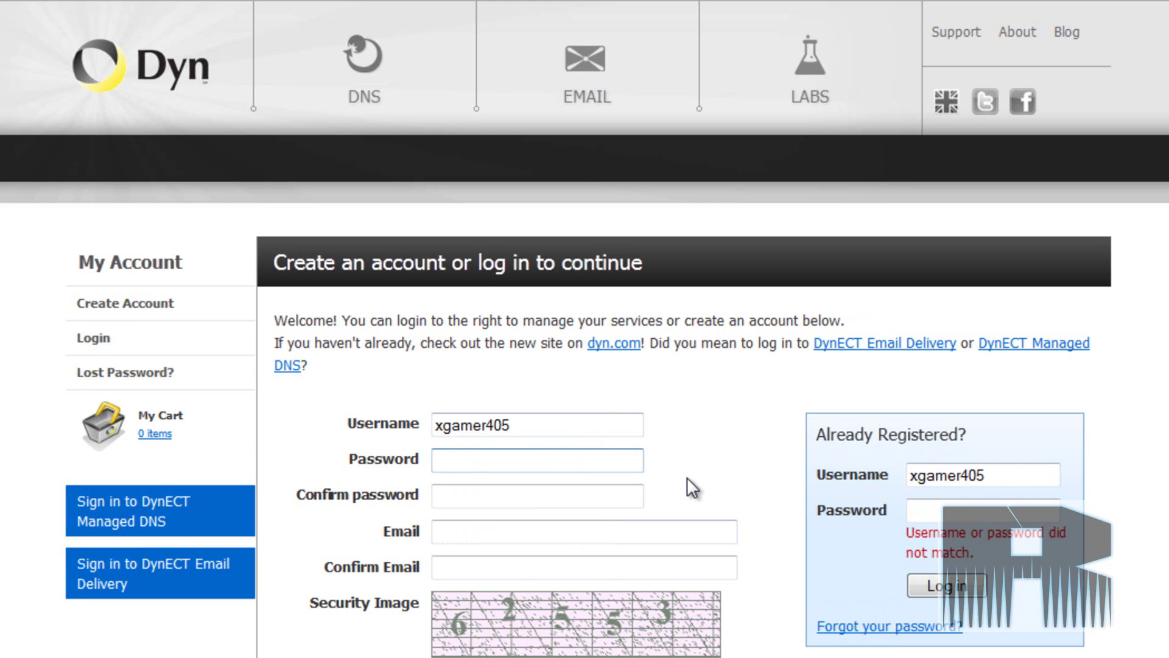
type("••••••••••••")
key("Tab")
type("••••••••••••")
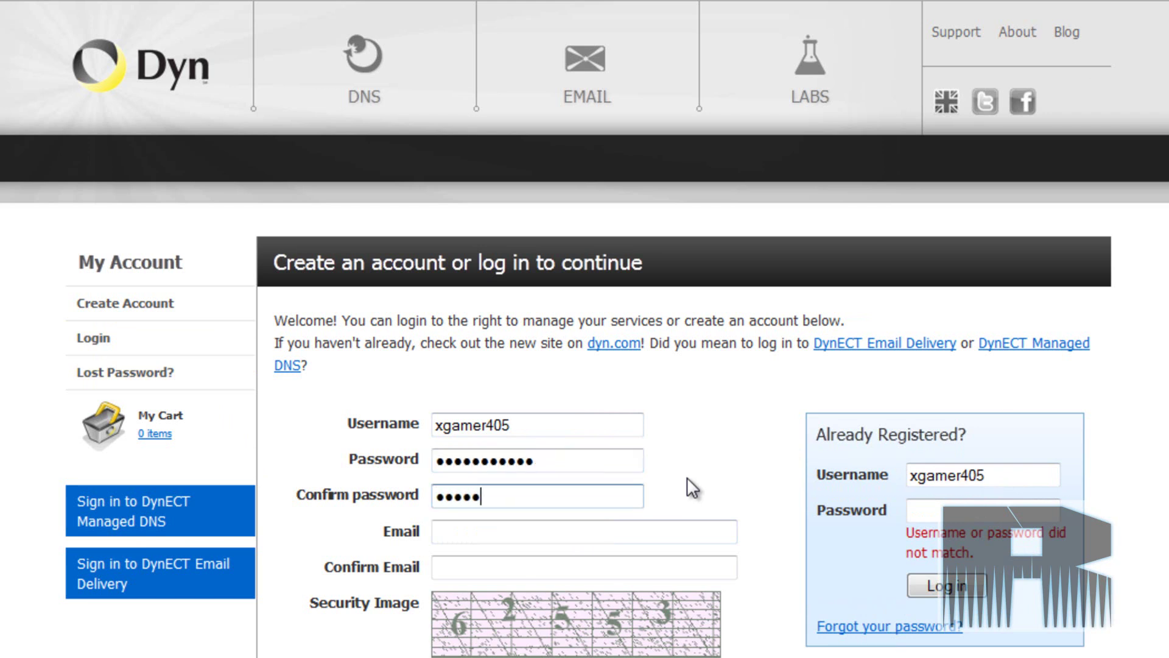
key("Tab")
type("spamer")
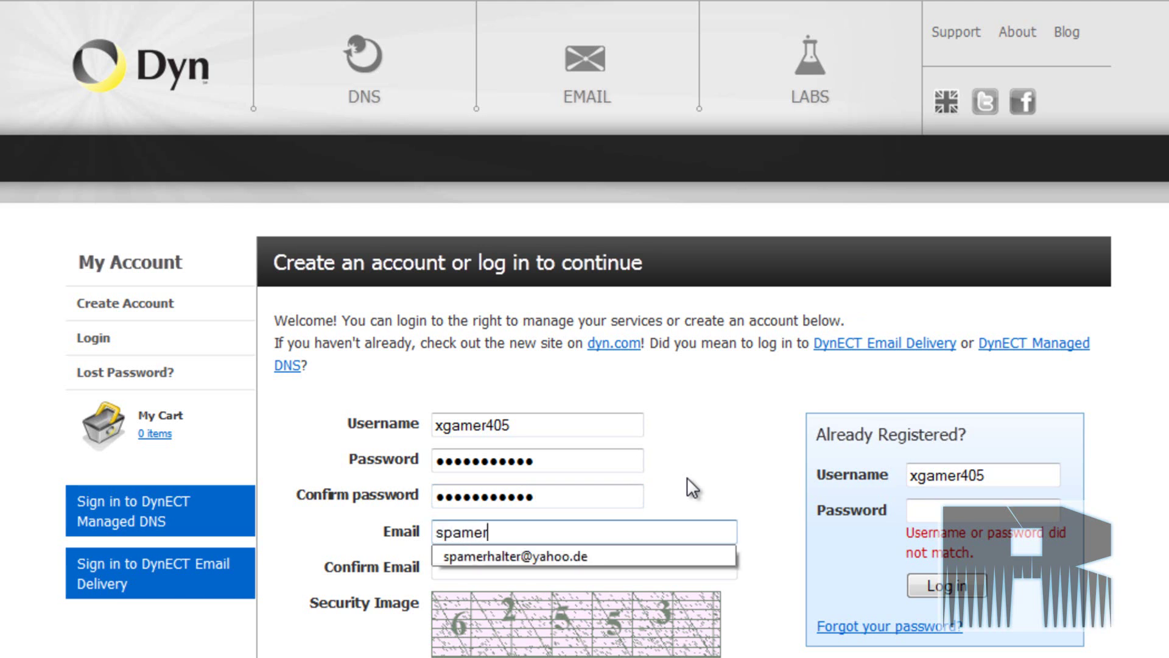
key("Down")
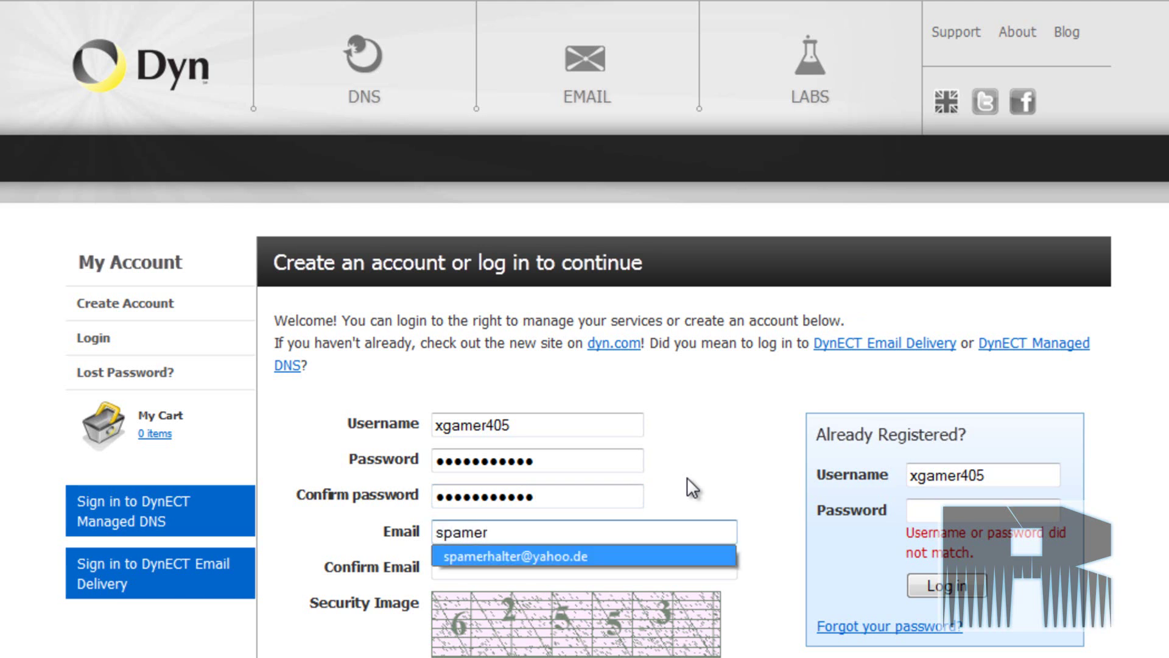
key("Return")
- Fill Confirm Email and change the username's last digit to 0
left_click(595, 574)
type("spam")
key("Down")
key("Return")
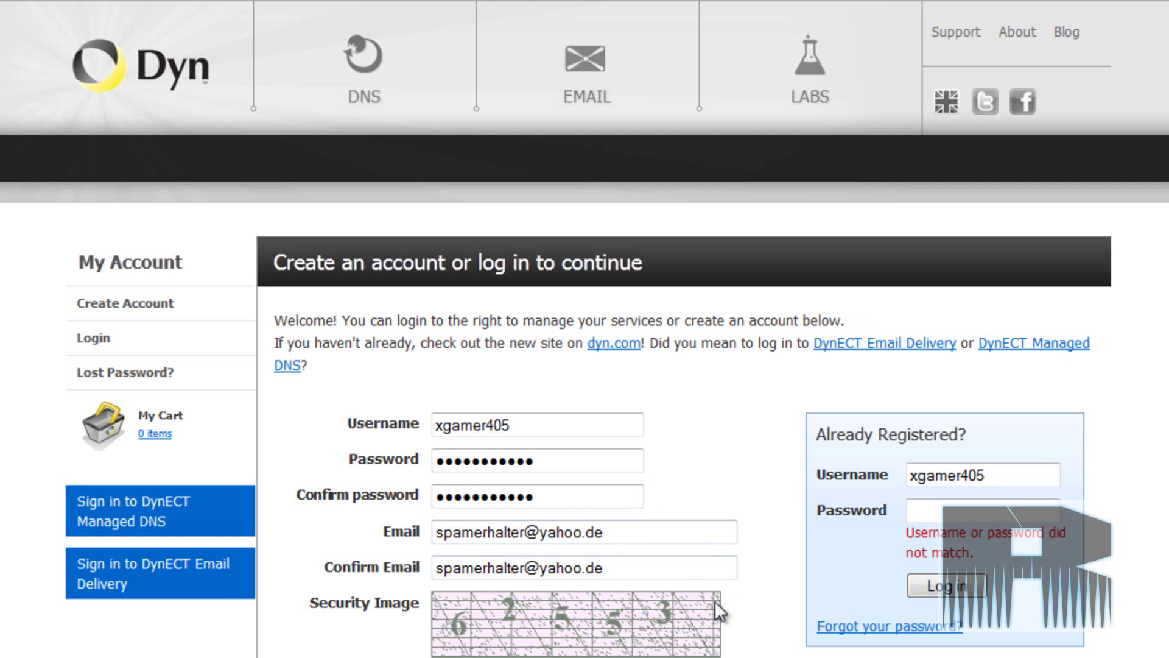
left_click(550, 424)
key("BackSpace")
type("0")
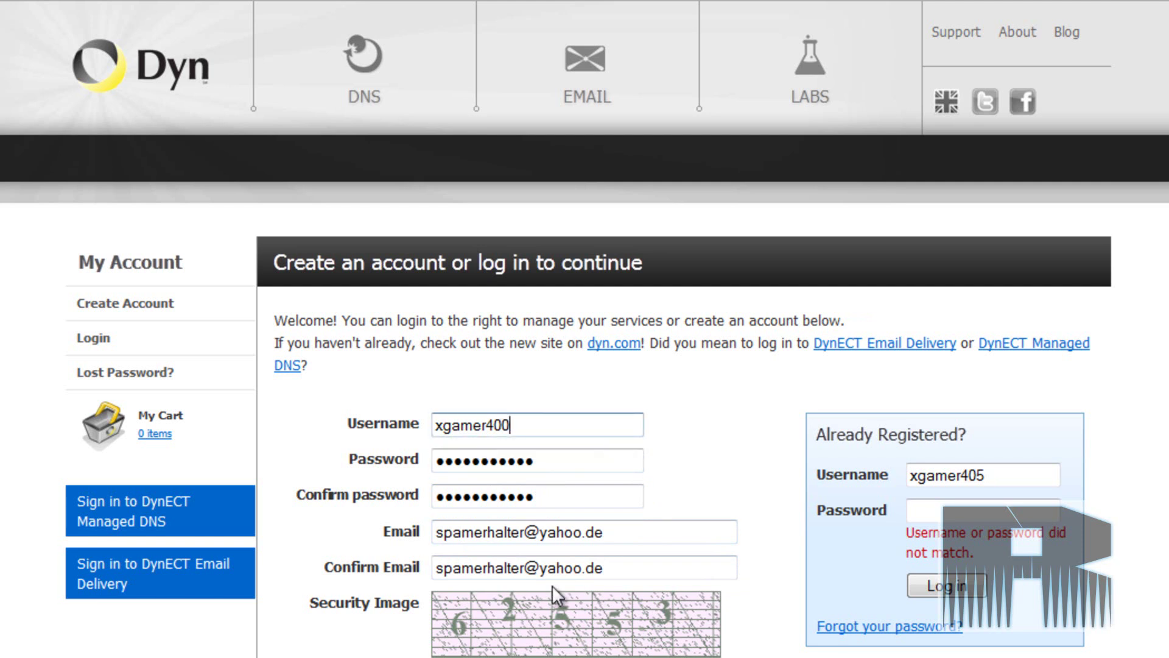
left_click_drag(641, 531, 263, 539)
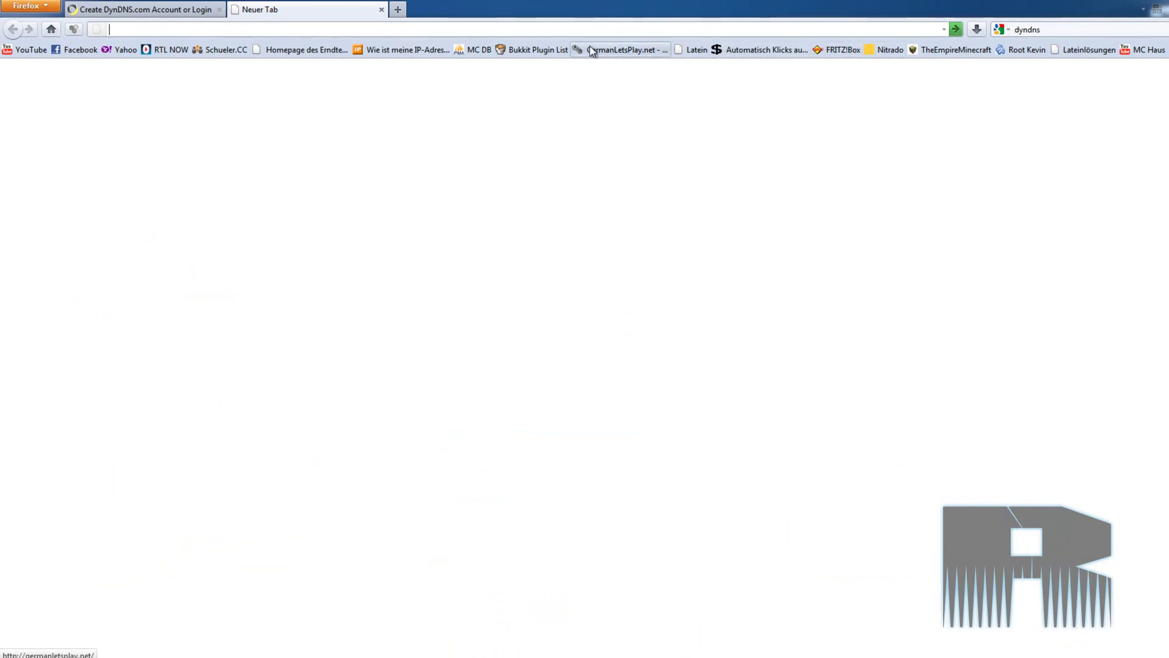
- Search for 10 minuten mail, open 10minutemail.com and copy the temporary address
left_click(1060, 26)
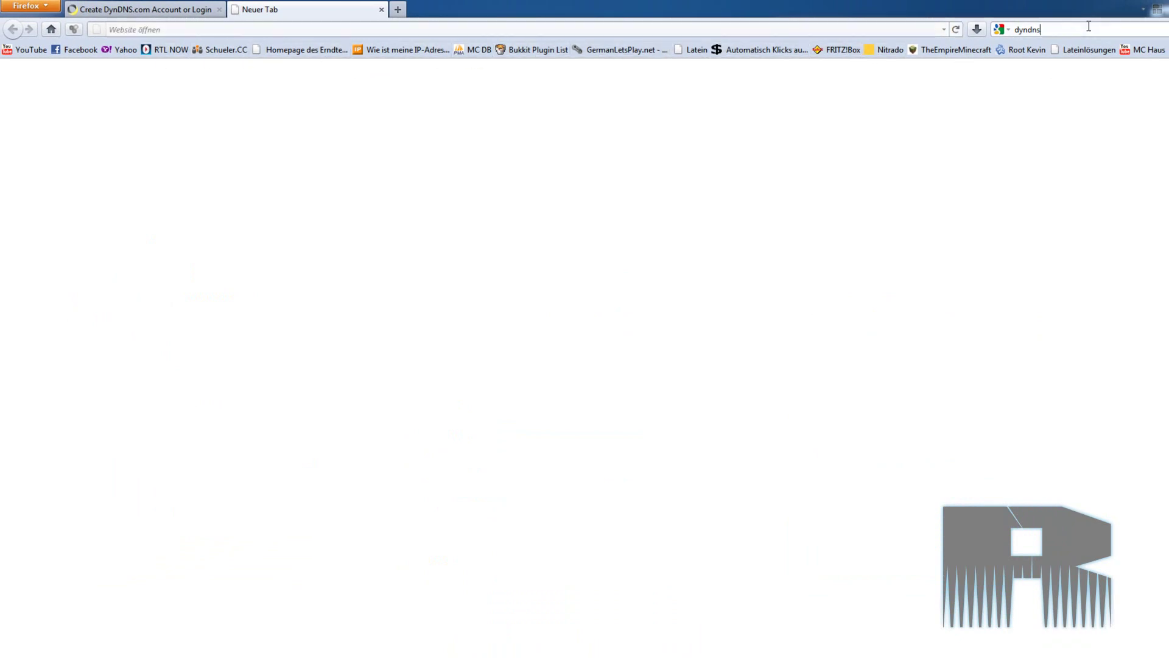
type("10 minuten")
key("Down")
key("Return")
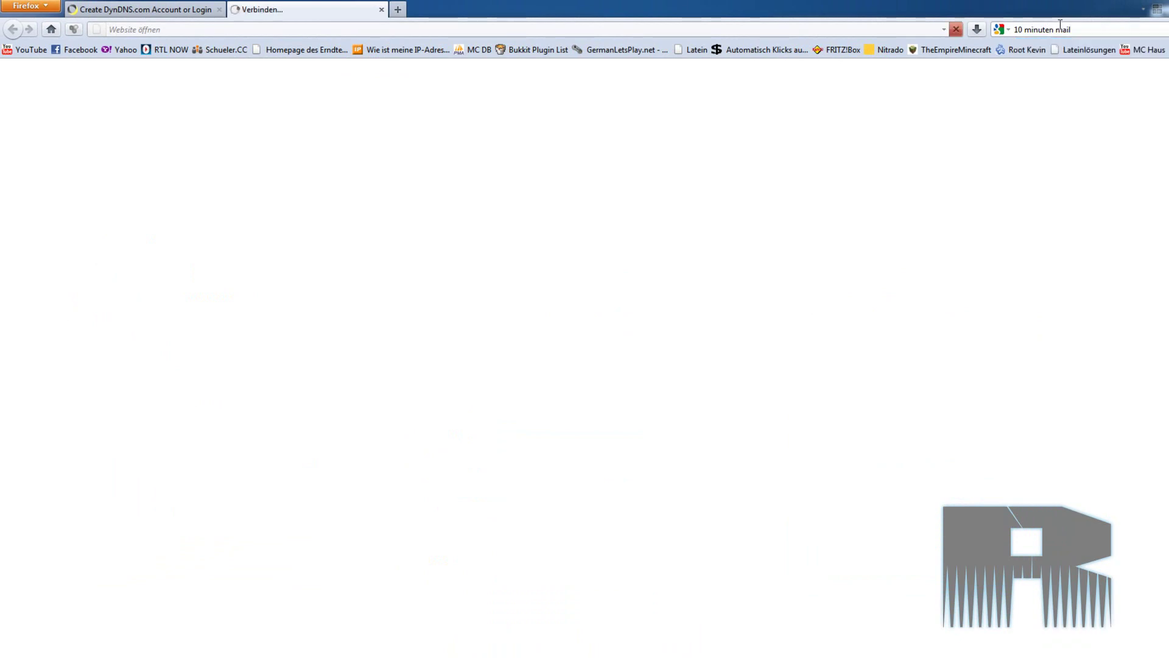
left_click(177, 187)
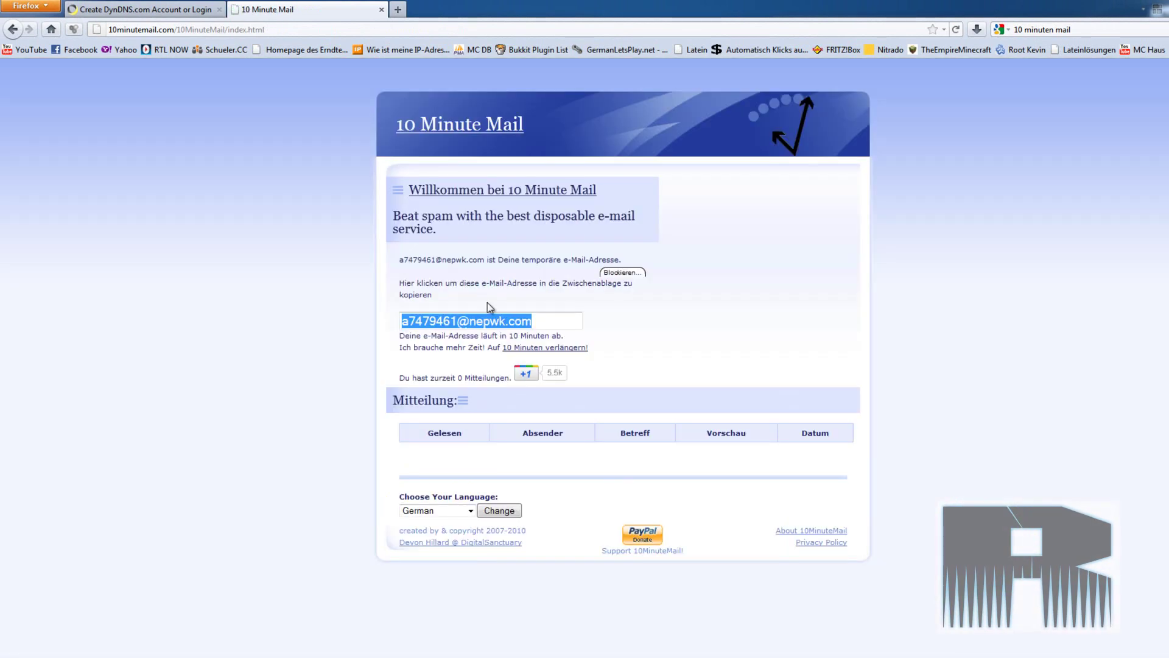
right_click(525, 321)
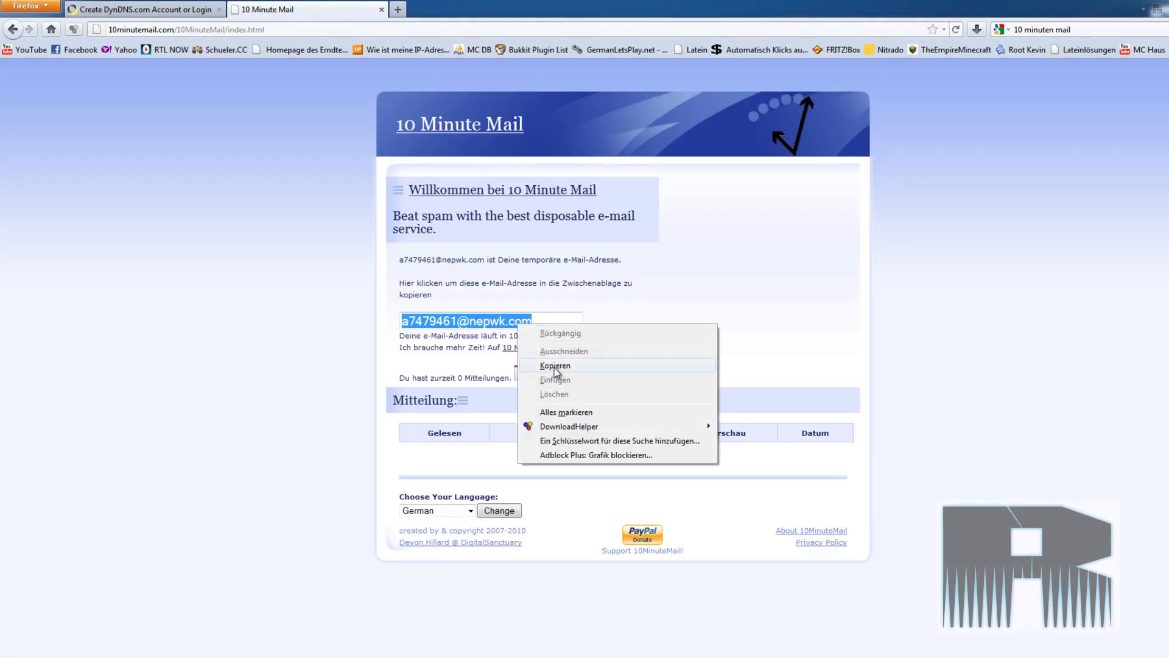
left_click(537, 367)
- Paste the temporary 10 Minute Mail address into both Email and Confirm Email
key("ctrl+Tab")
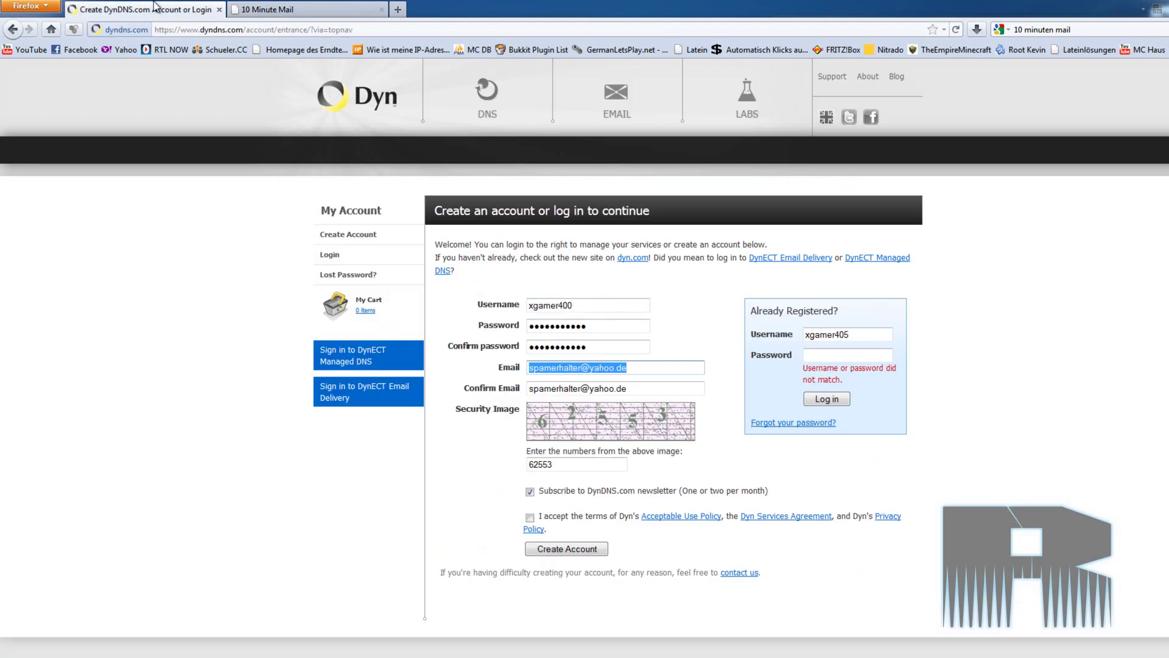
key("ctrl+v")
left_click_drag(631, 383, 341, 389)
key("ctrl+v")
key("ctrl+a")
key("ctrl+v")
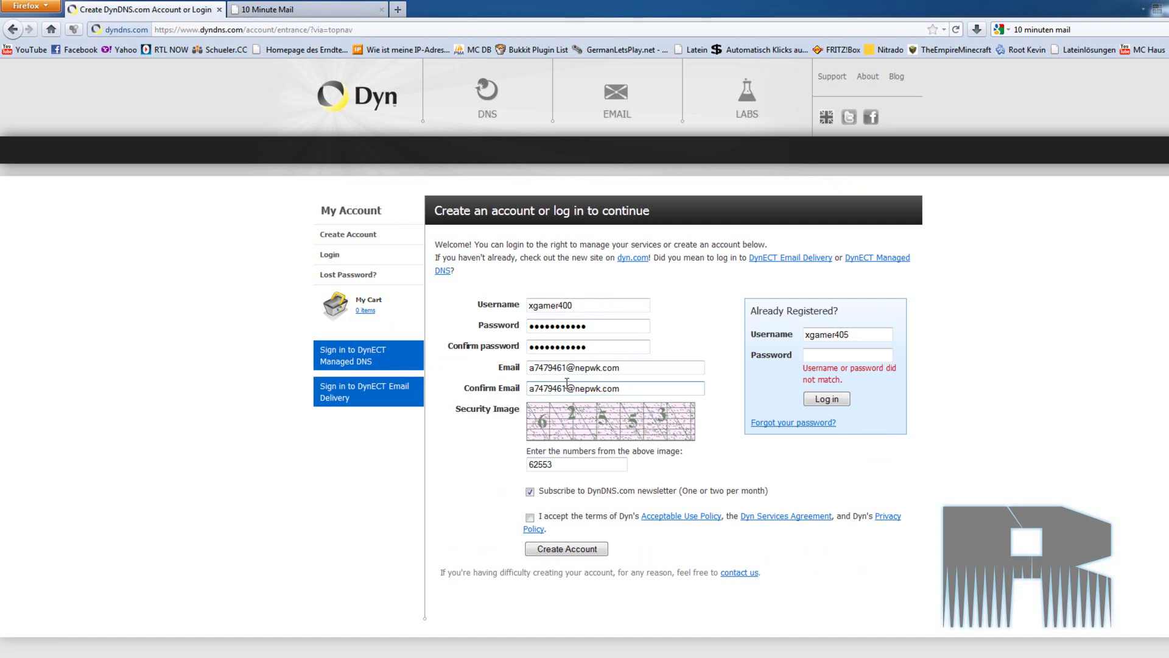
- Accept the terms, decline the DynDNS.com newsletter, and submit the account sign-up
left_click(529, 517)
left_click(559, 493)
left_click(286, 8)
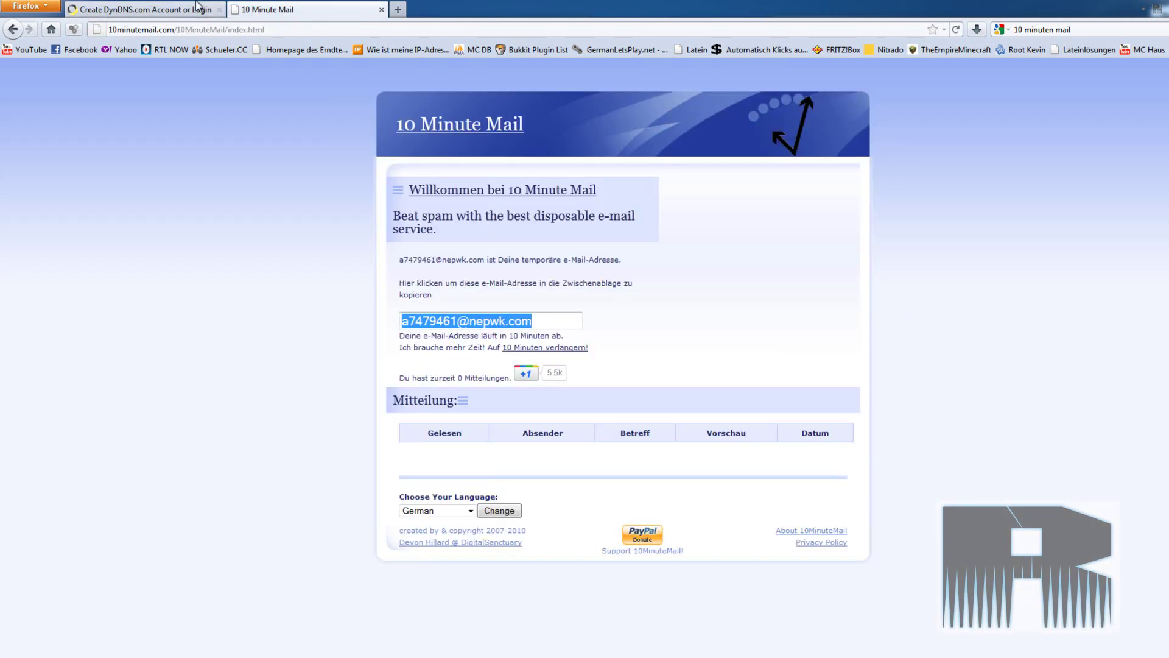
left_click(144, 9)
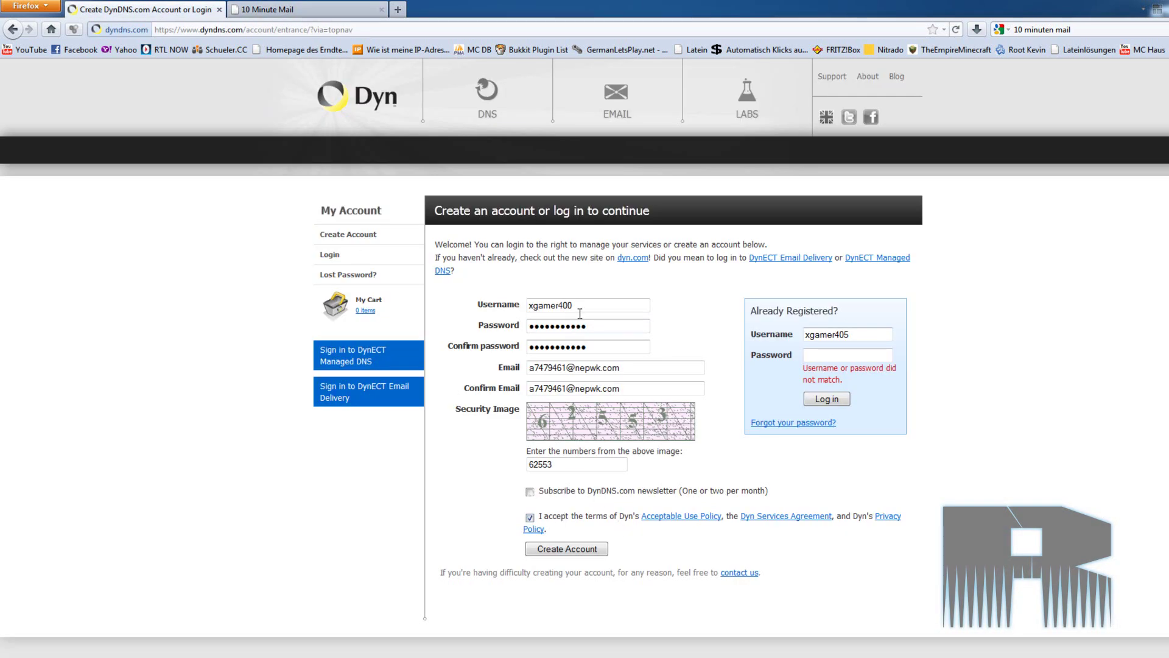
left_click(595, 550)
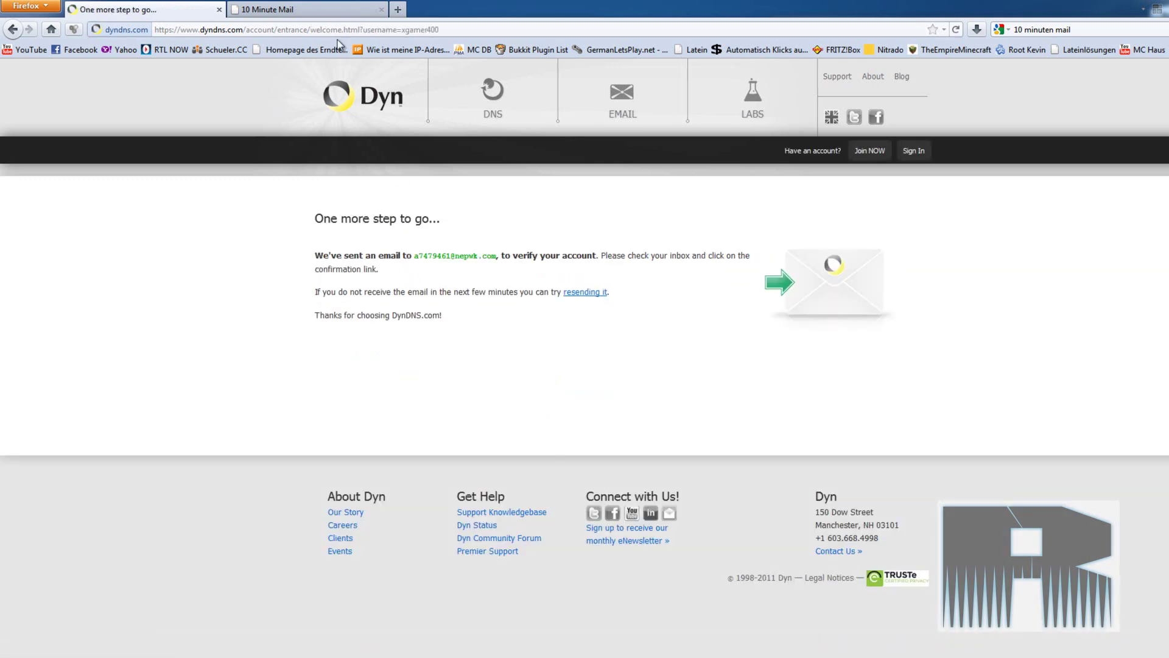
left_click(310, 7)
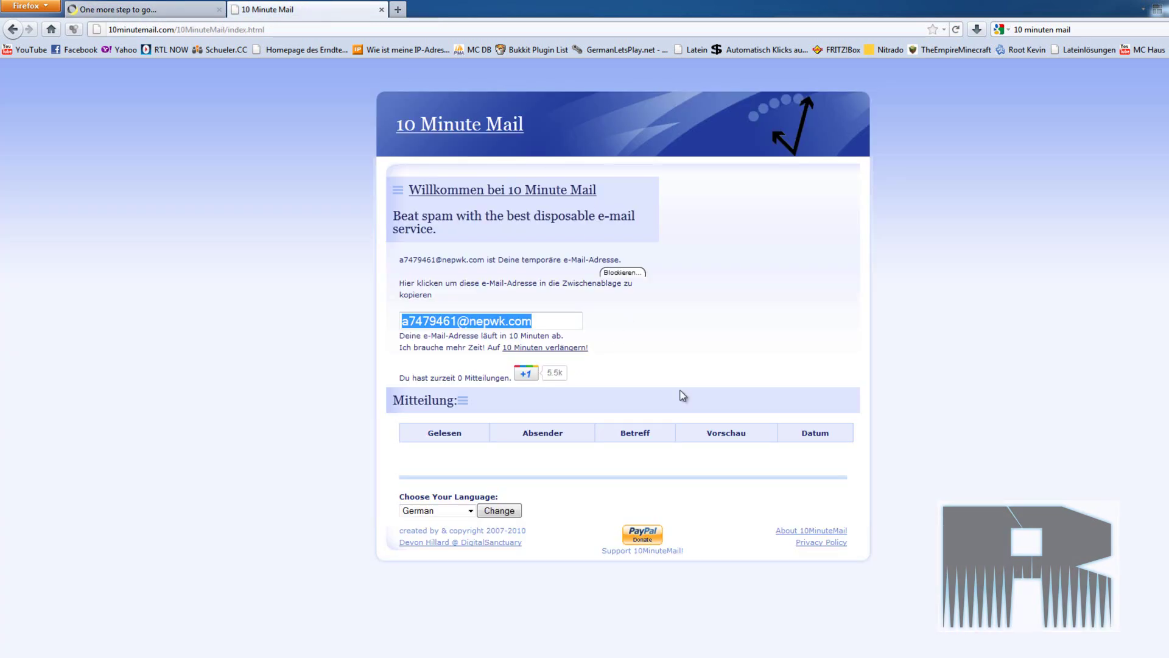
left_click(171, 10)
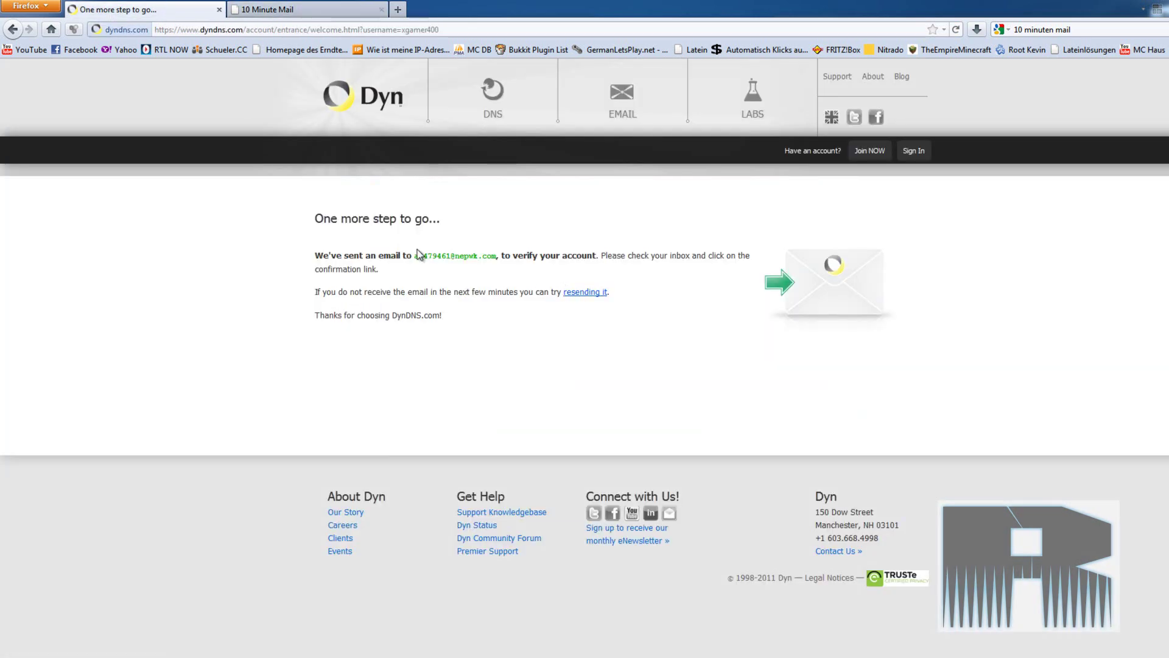
left_click_drag(415, 255, 497, 262)
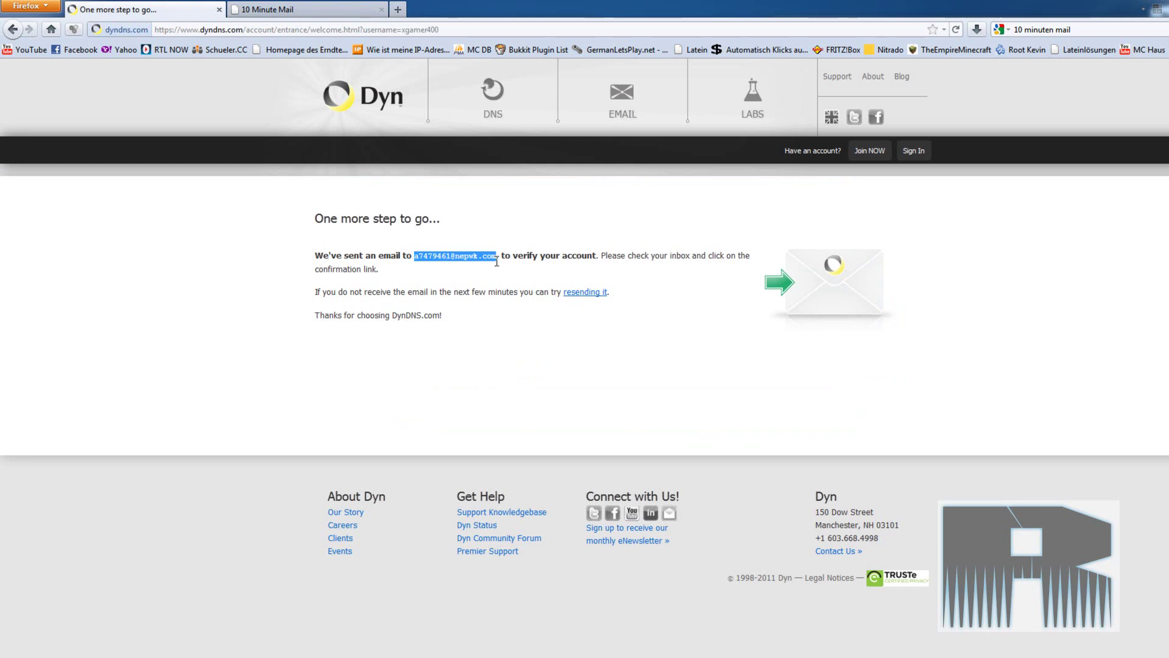
- Keep checking the 10 Minute Mail inbox for Dyn's welcome e-mail
left_click(305, 9)
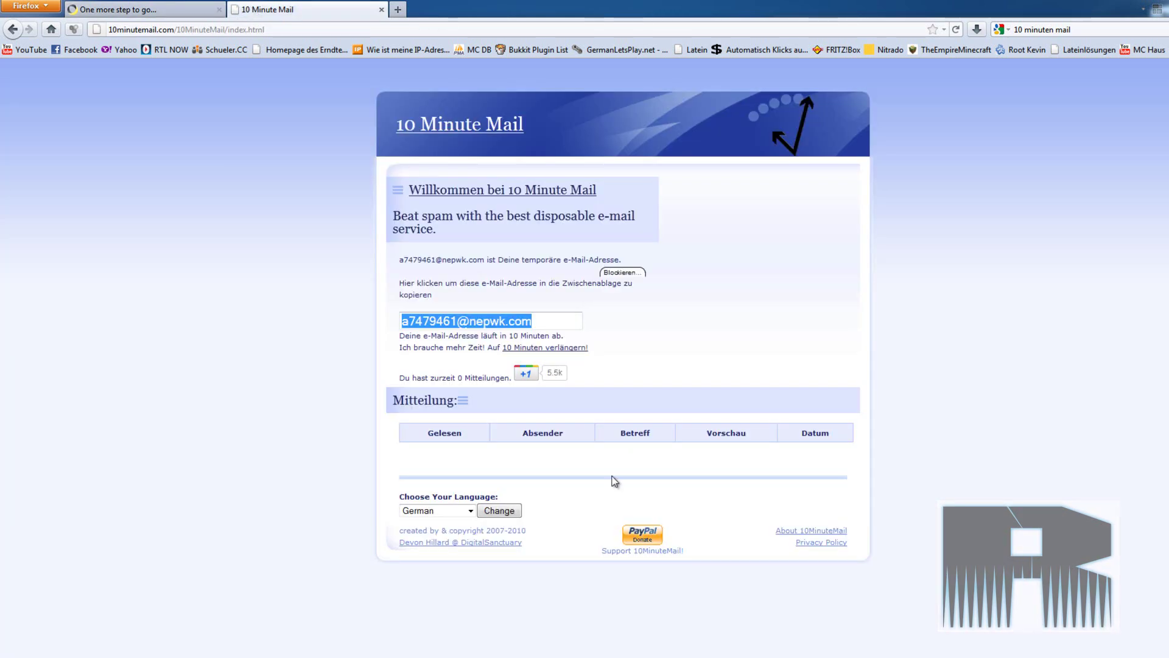
left_click(714, 481)
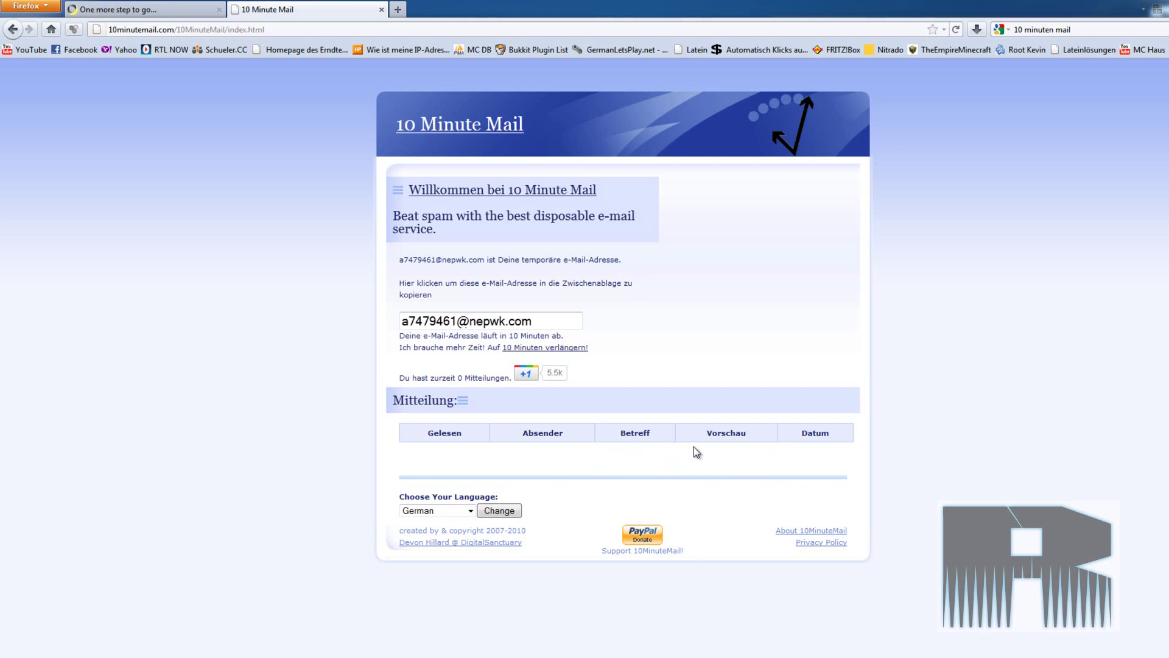
left_click(115, 10)
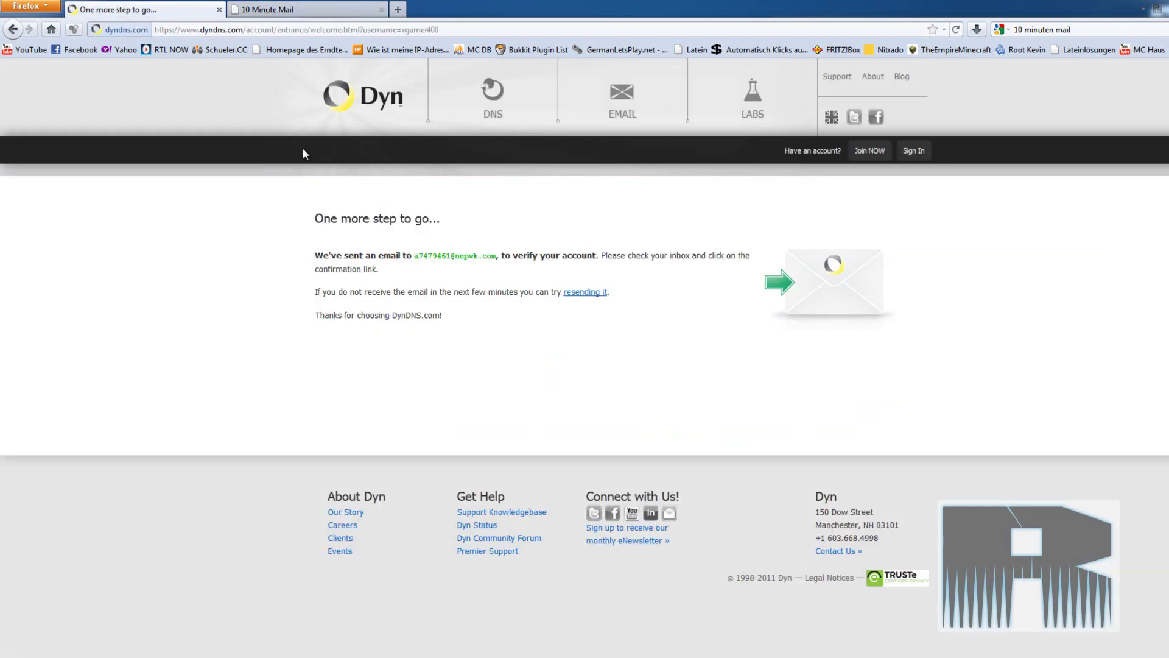
left_click(310, 9)
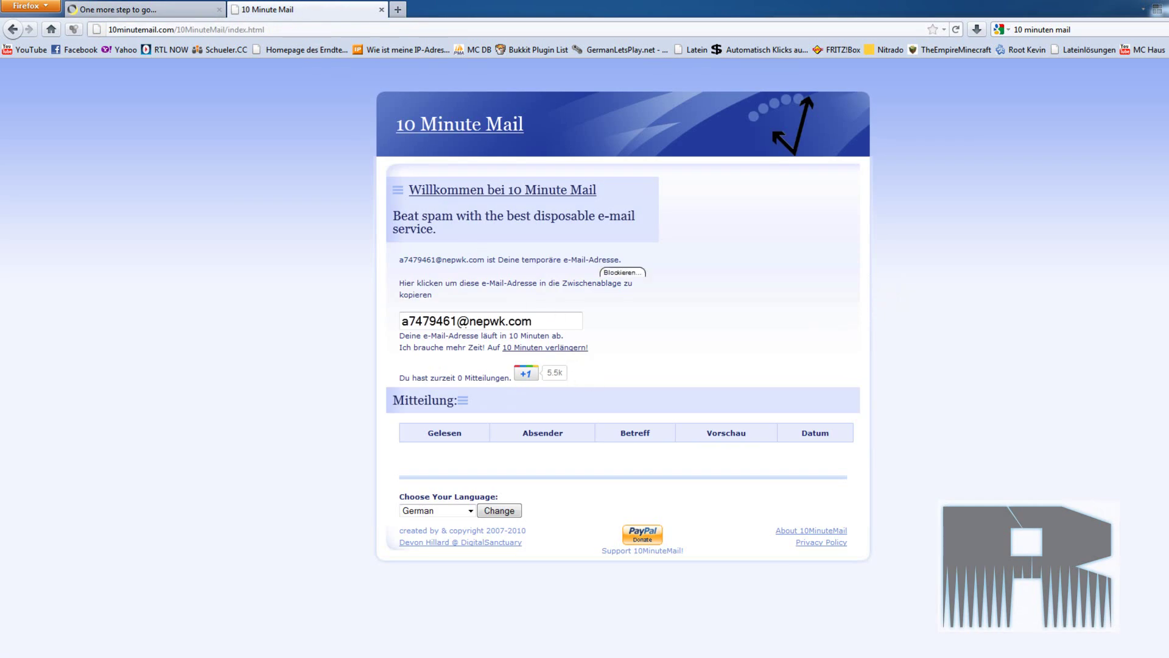
left_click(110, 7)
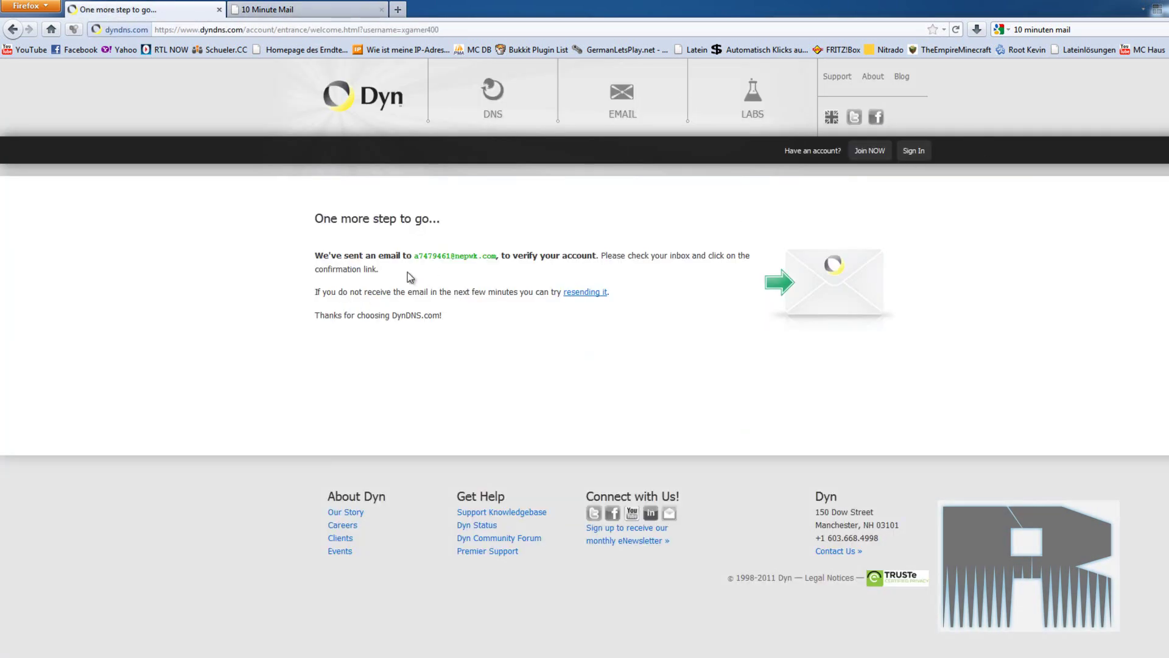
left_click(327, 8)
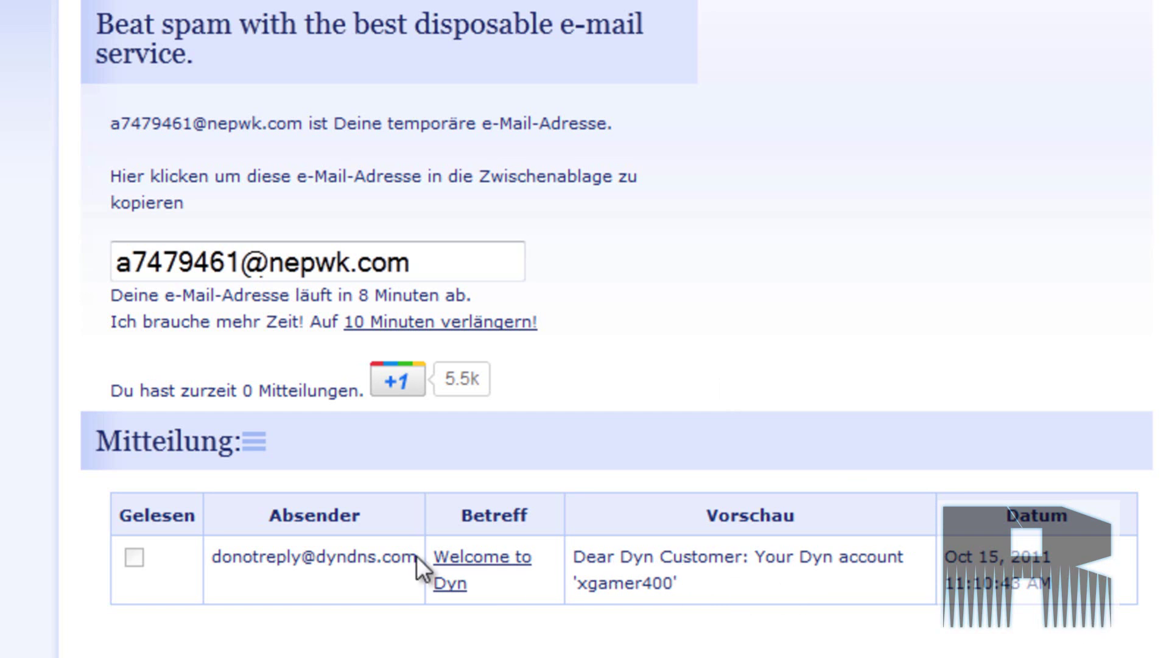
- Follow the Welcome to Dyn confirmation link and enter the account password to activate it
left_click(505, 563)
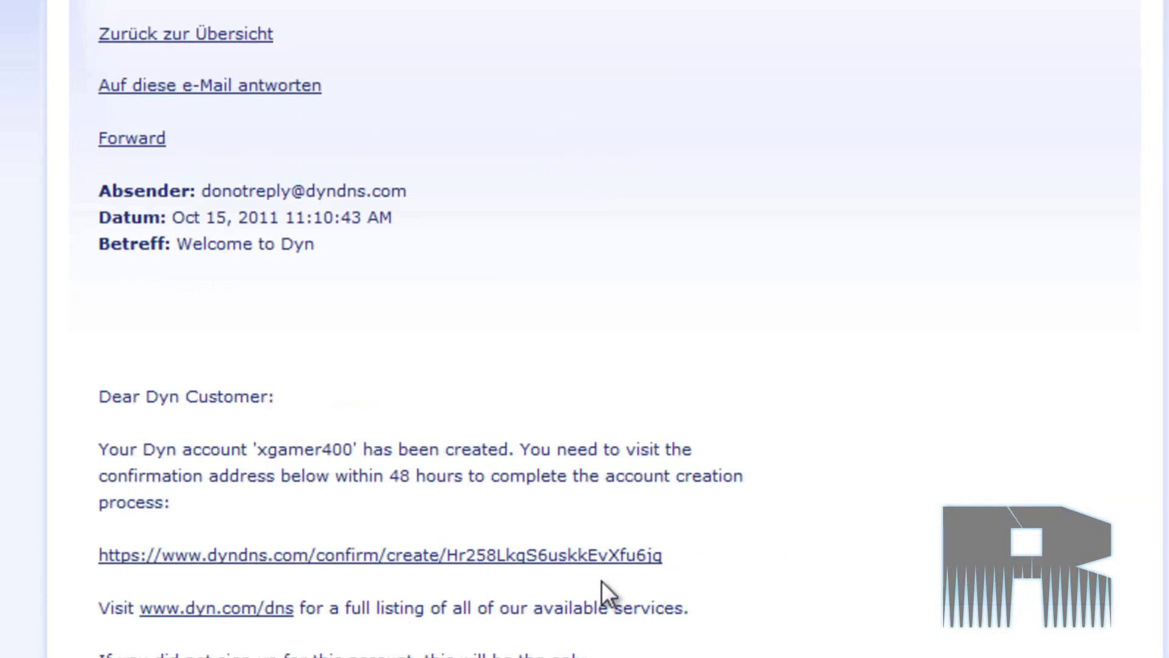
scroll(353, 396, "down", 5)
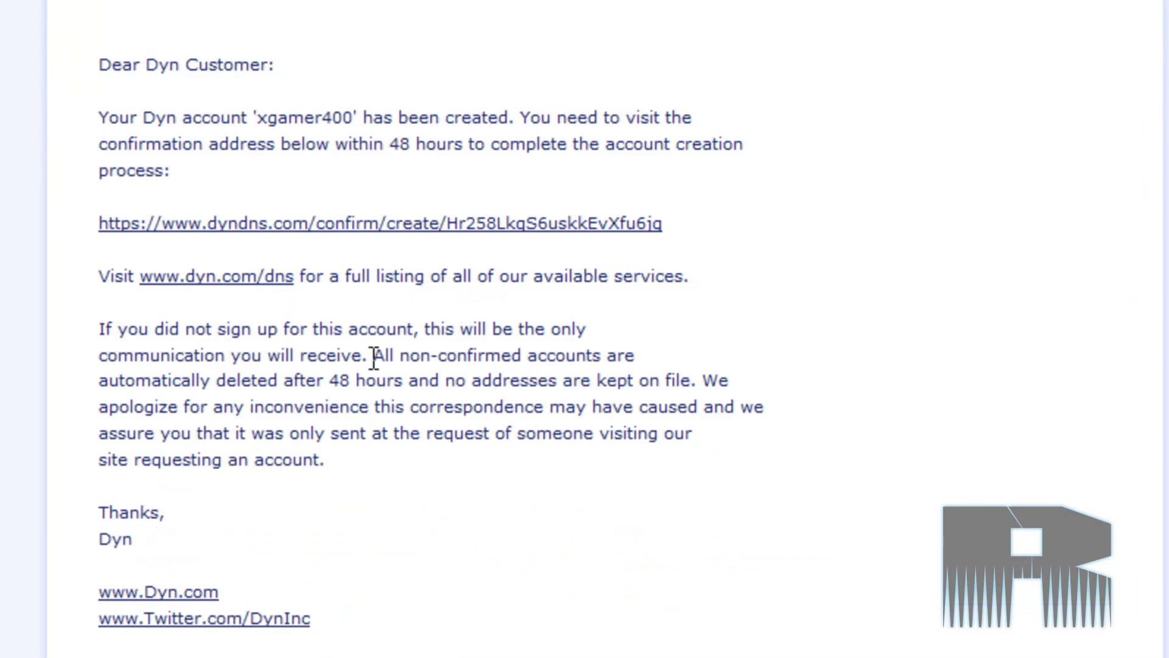
left_click(315, 221)
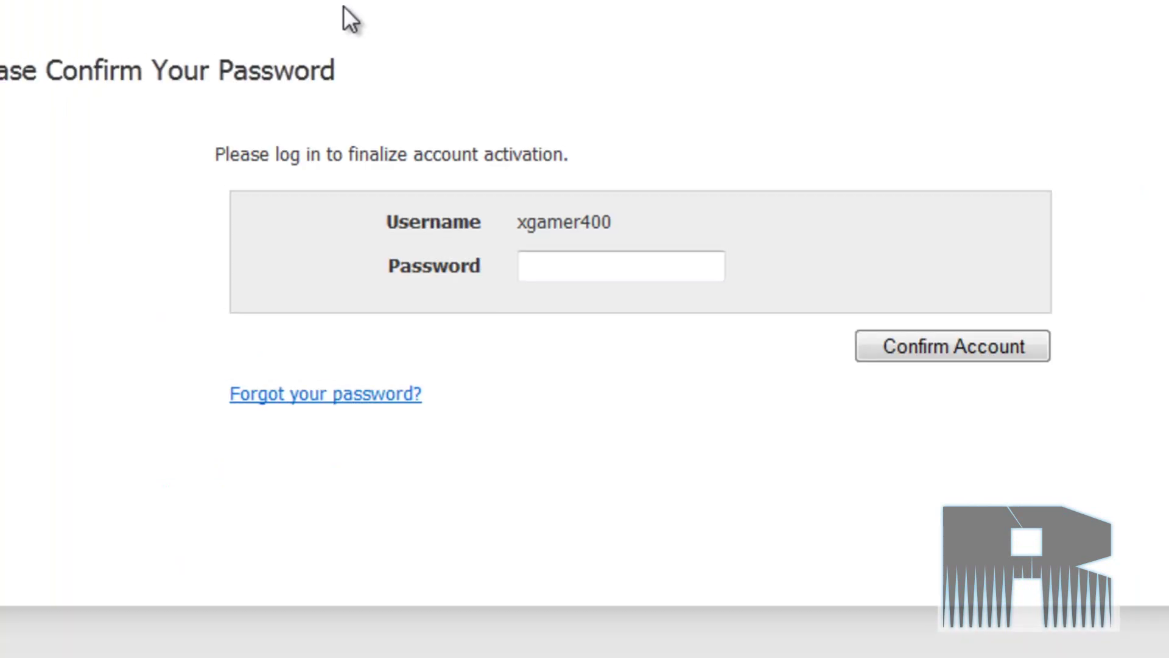
left_click(561, 263)
type("●●●●●●●●●●●")
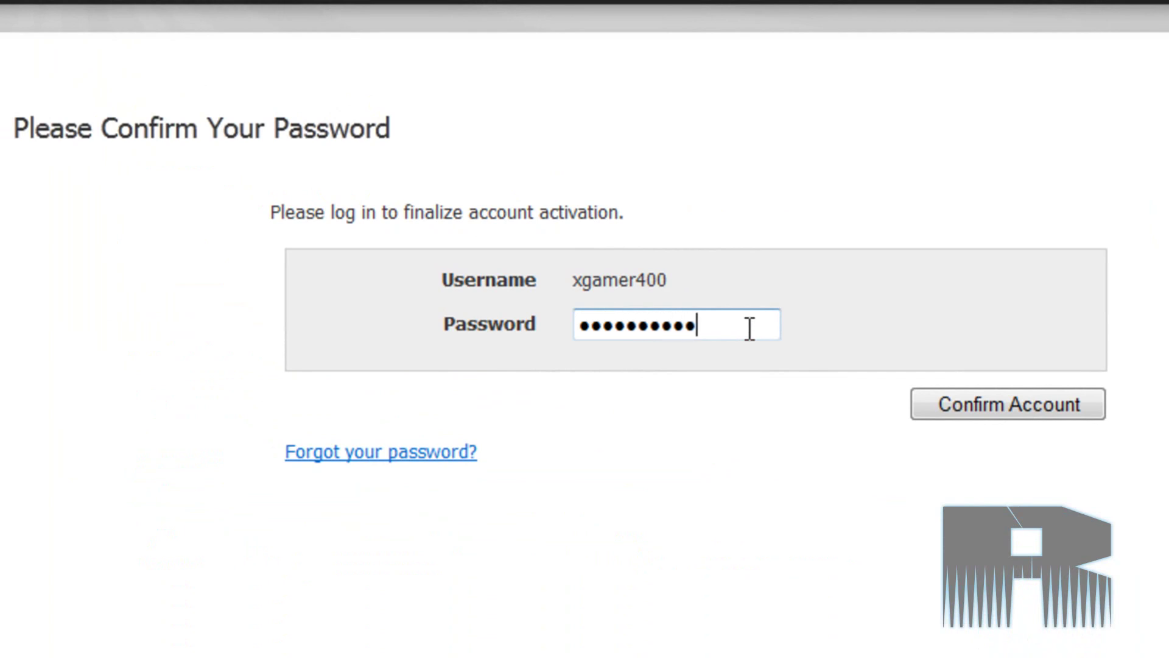
key("Return")
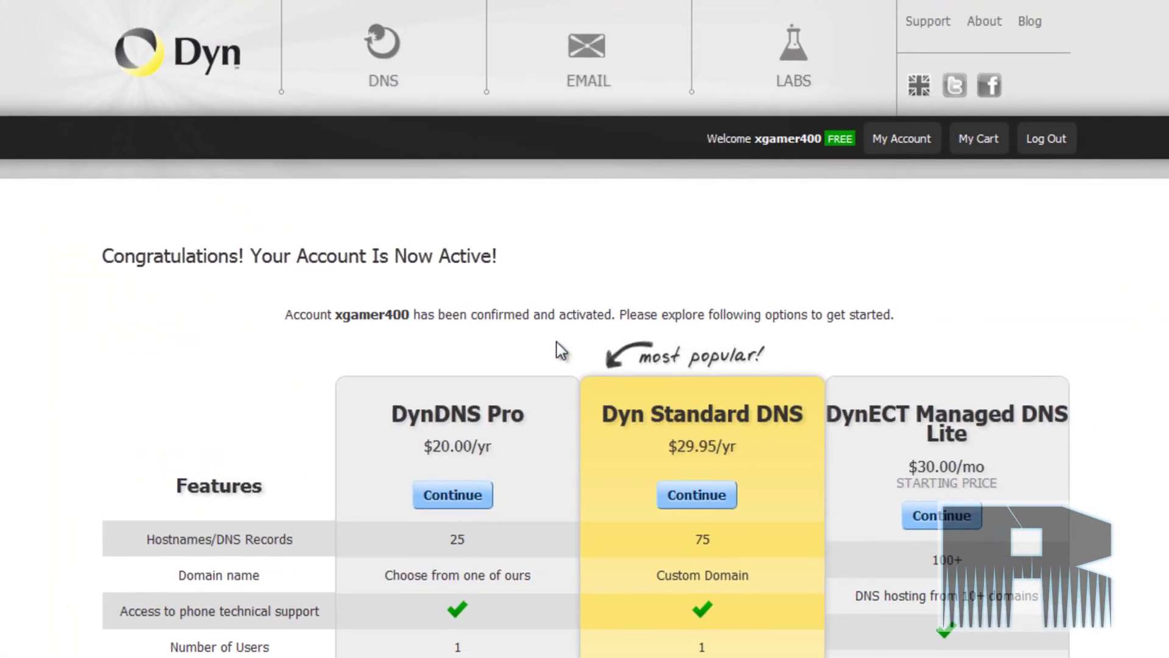
- Go to My Account and open the My Hosts list of registered hostnames
scroll(670, 567, "down", 3)
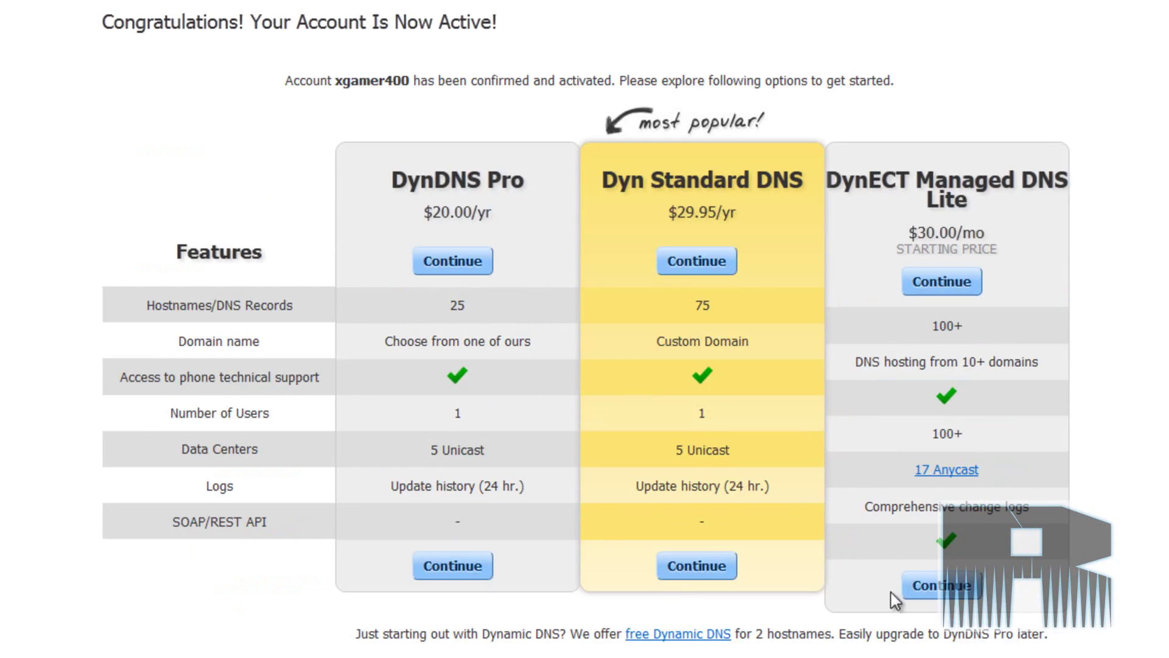
scroll(542, 618, "down", 2)
scroll(673, 482, "down", 2)
scroll(672, 482, "up", 3)
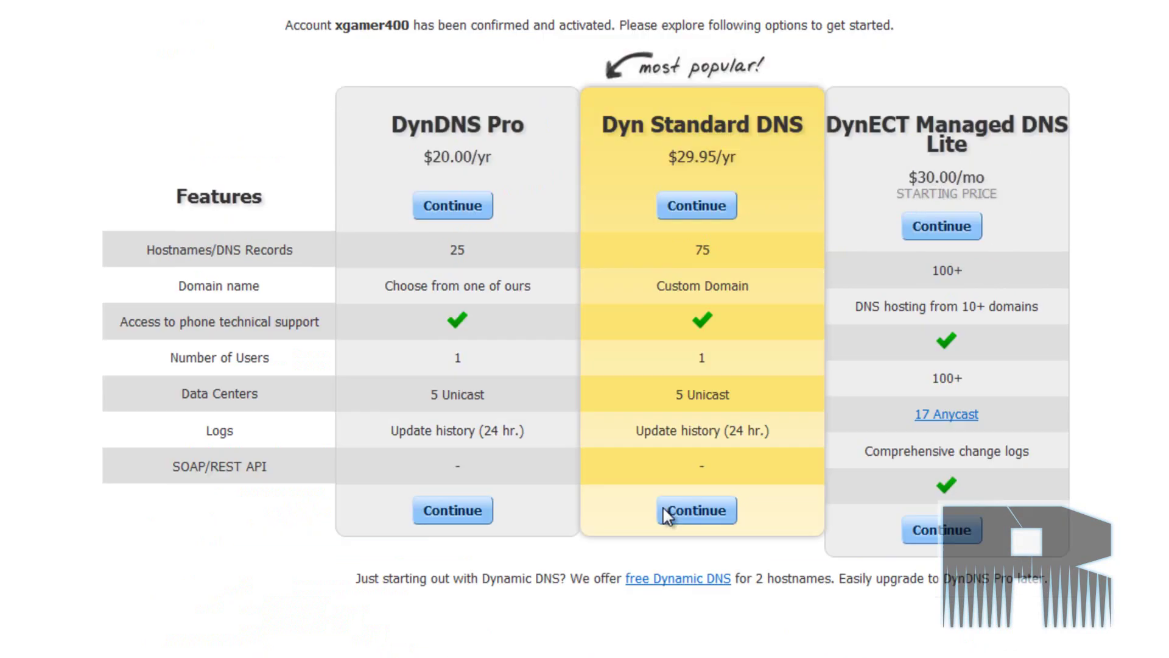
scroll(665, 512, "up", 4)
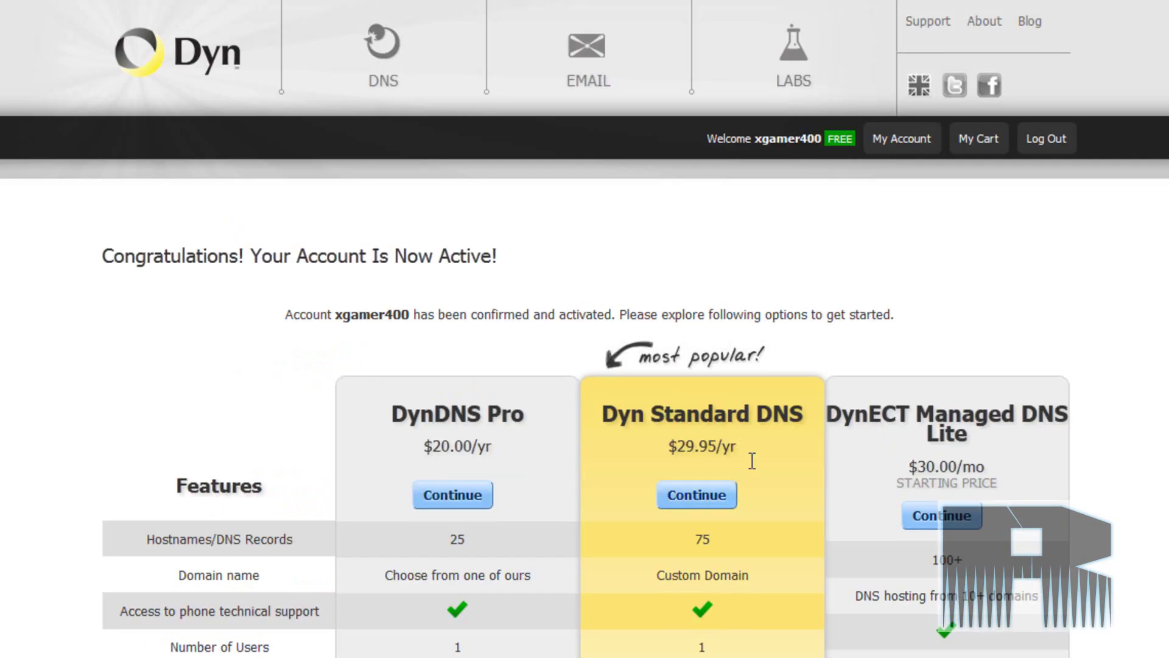
left_click(858, 146)
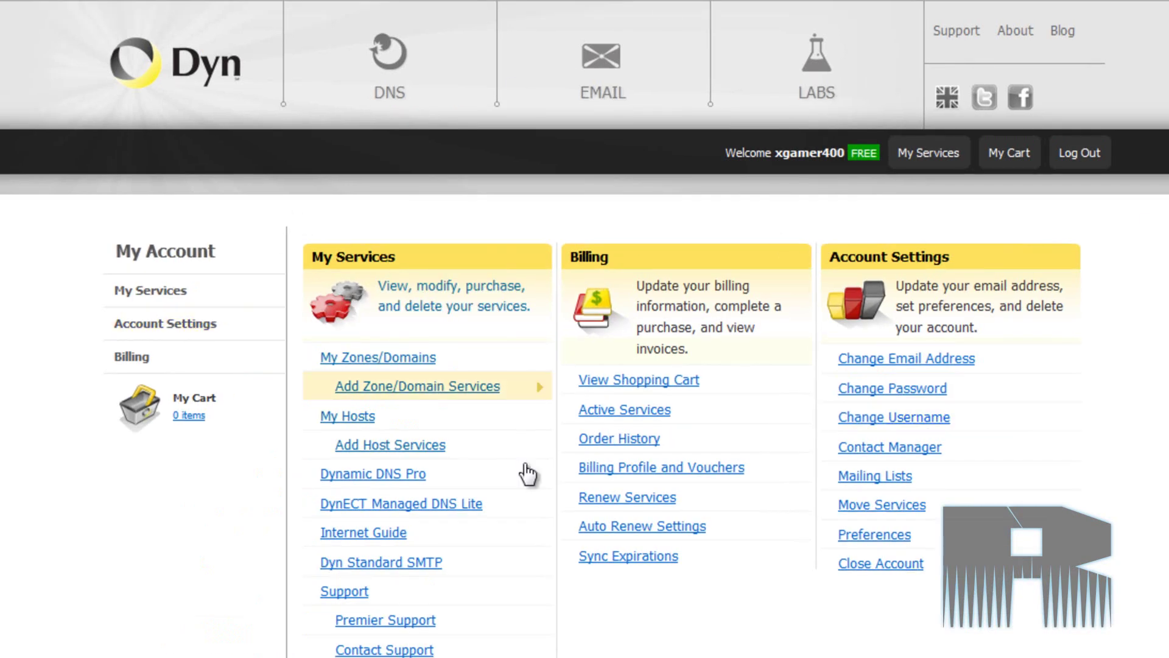
left_click(402, 423)
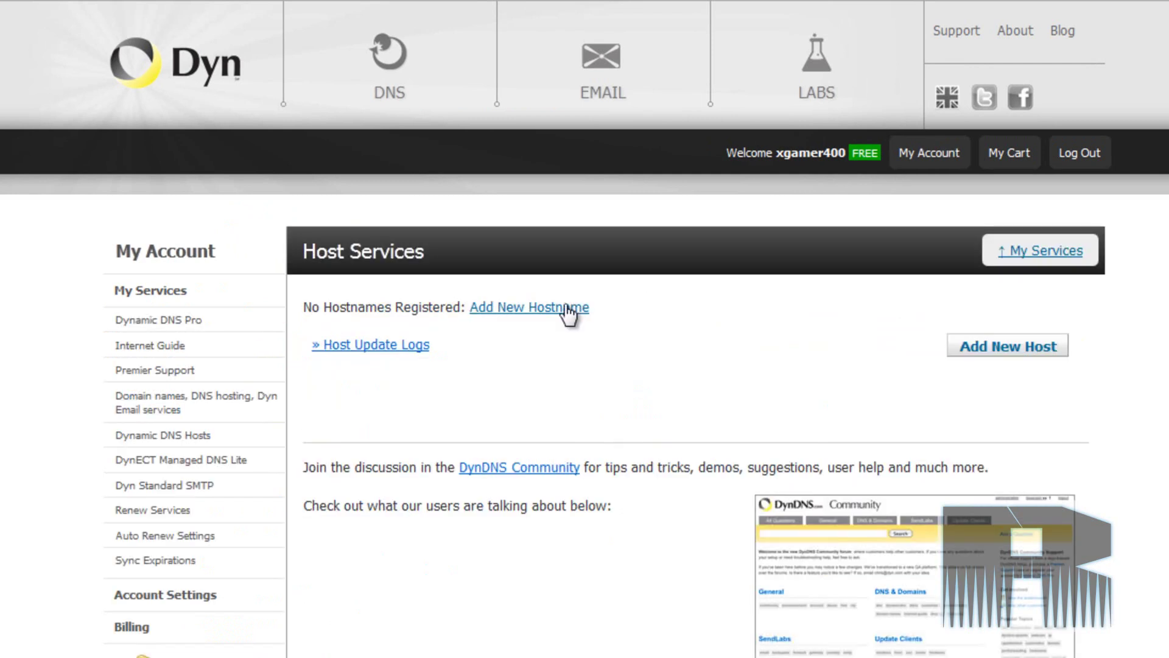
- Start a new hostname on the dyndns.org domain and type the chosen host name
left_click(1060, 347)
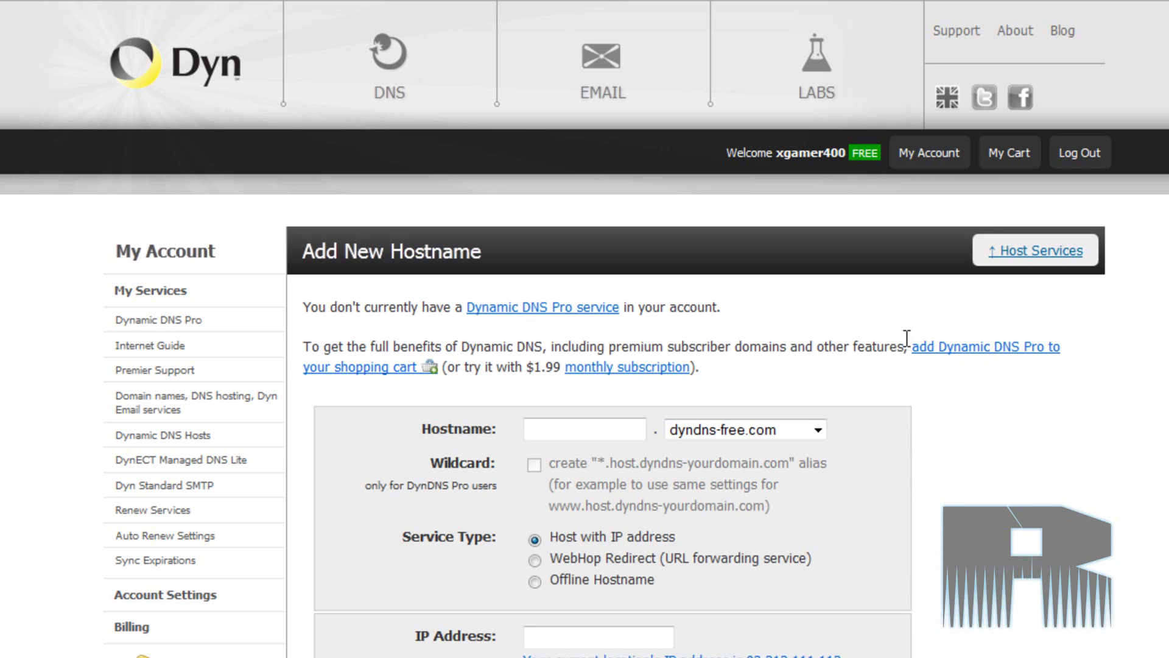
left_click(737, 431)
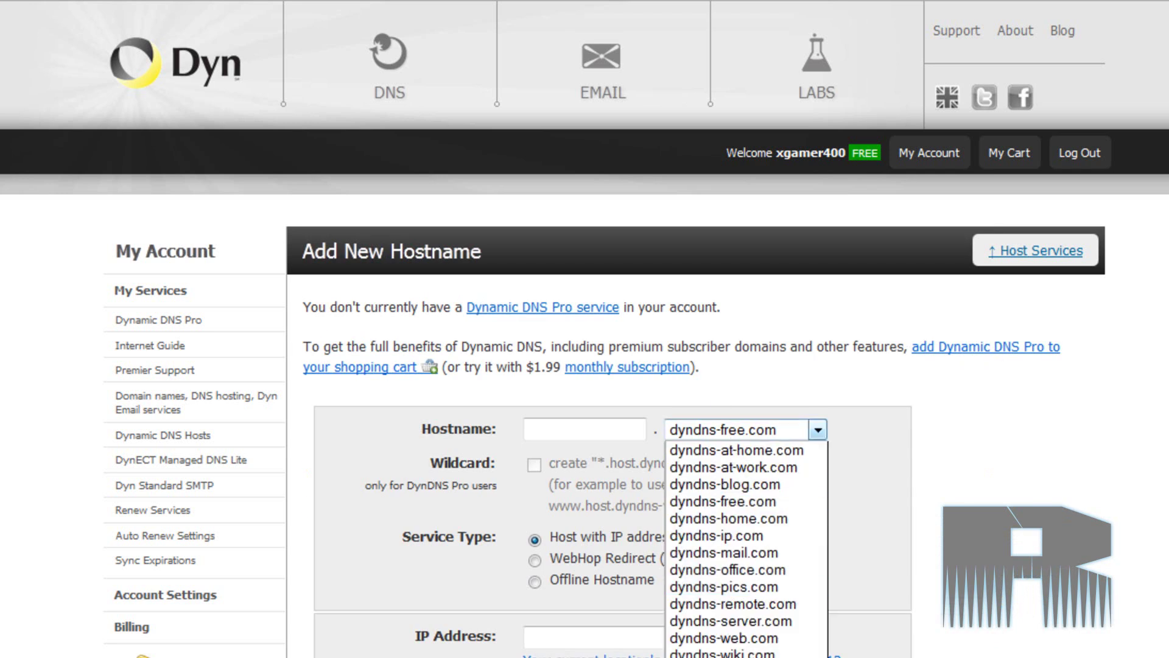
left_click(556, 339)
left_click(612, 422)
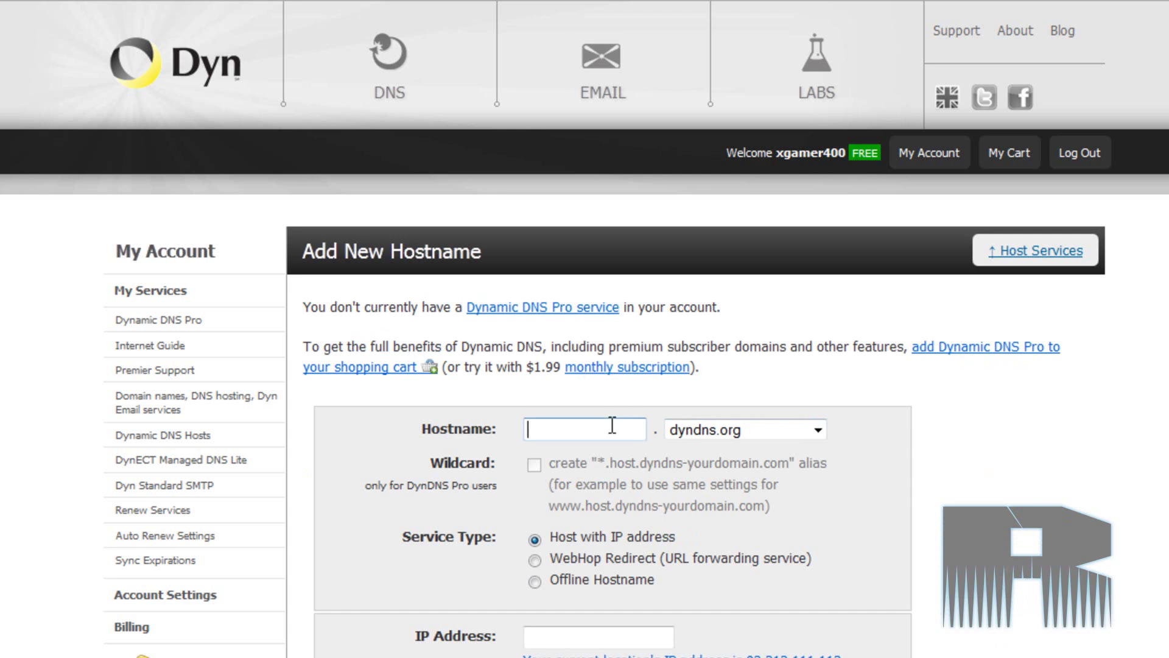
type("Ronny11970")
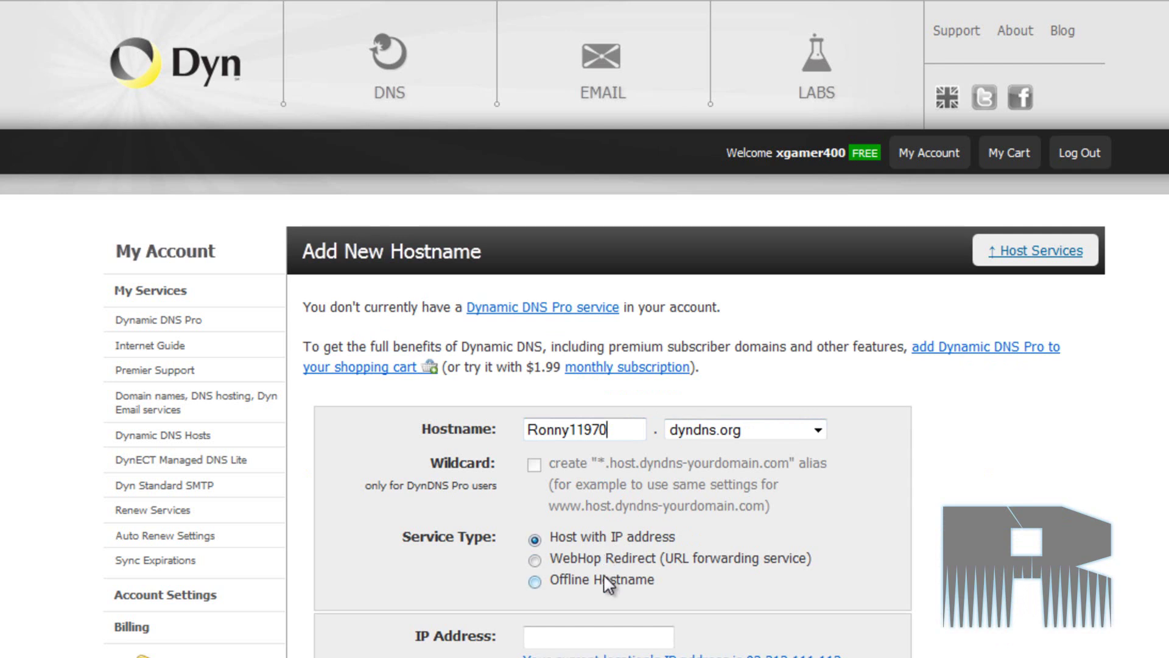
- Paste the current location's IP into IP Address and add the host to the cart
scroll(920, 607, "down", 4)
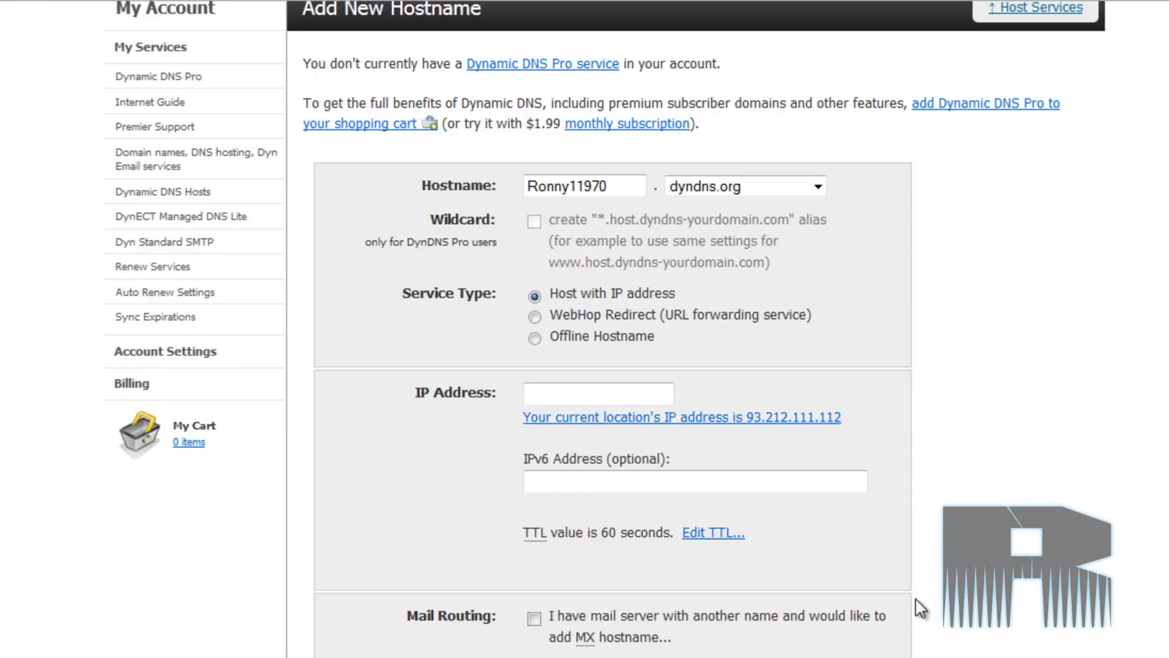
left_click(662, 394)
left_click_drag(855, 420, 749, 422)
key("ctrl+c")
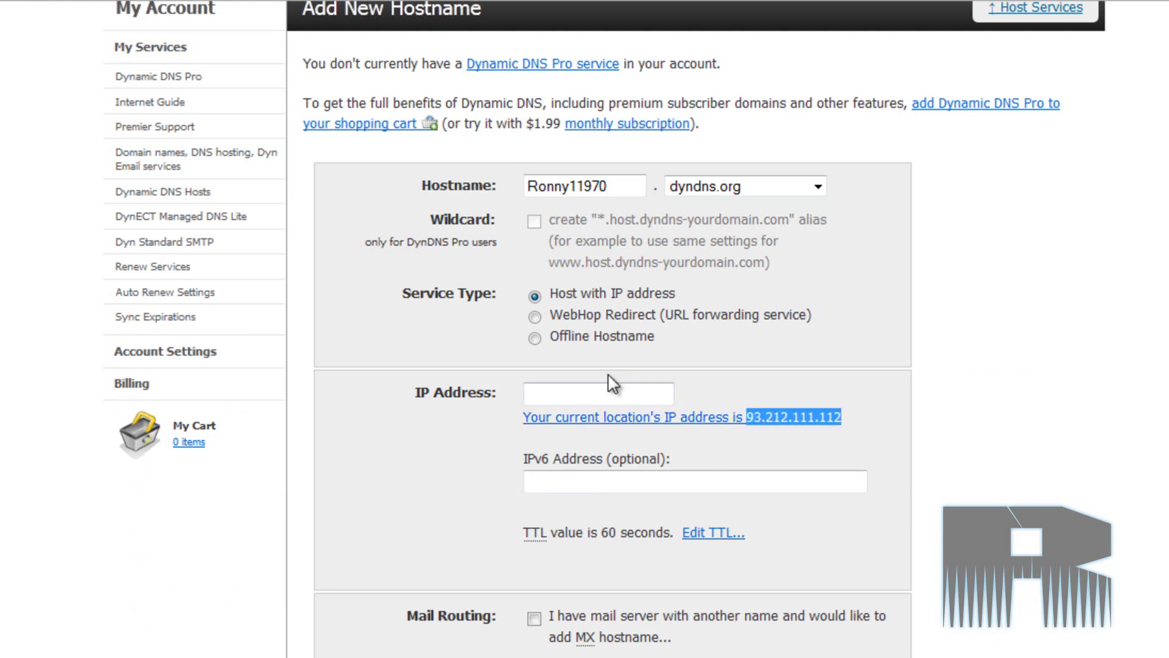
left_click(595, 393)
key("ctrl+v")
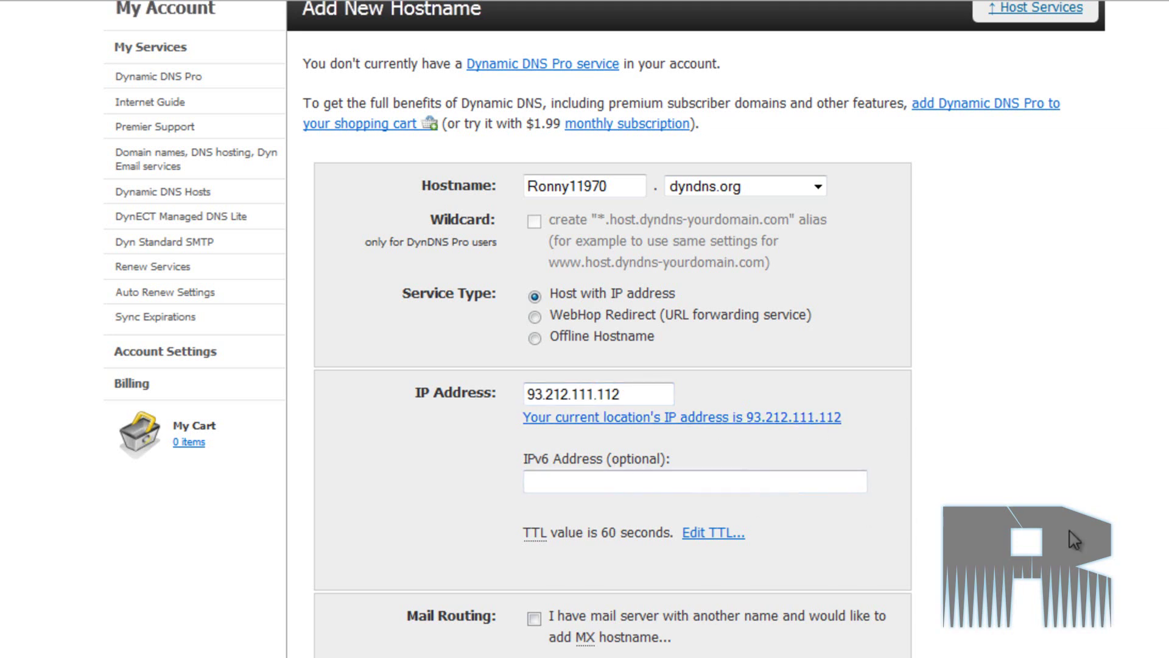
scroll(1065, 560, "down", 1)
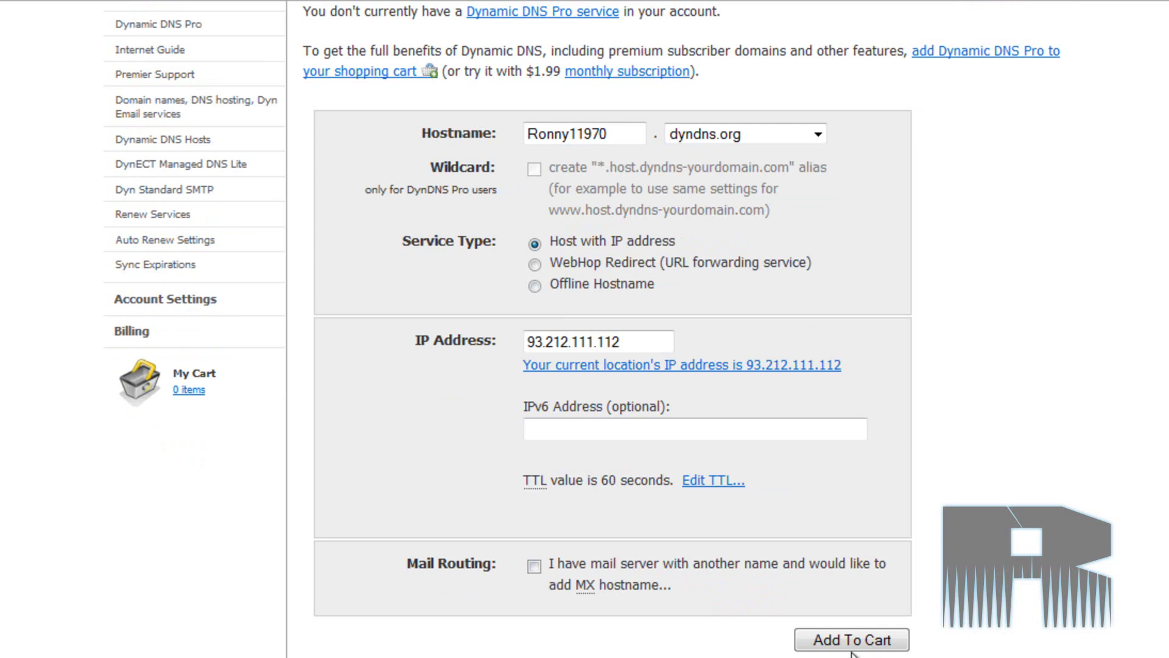
left_click(877, 643)
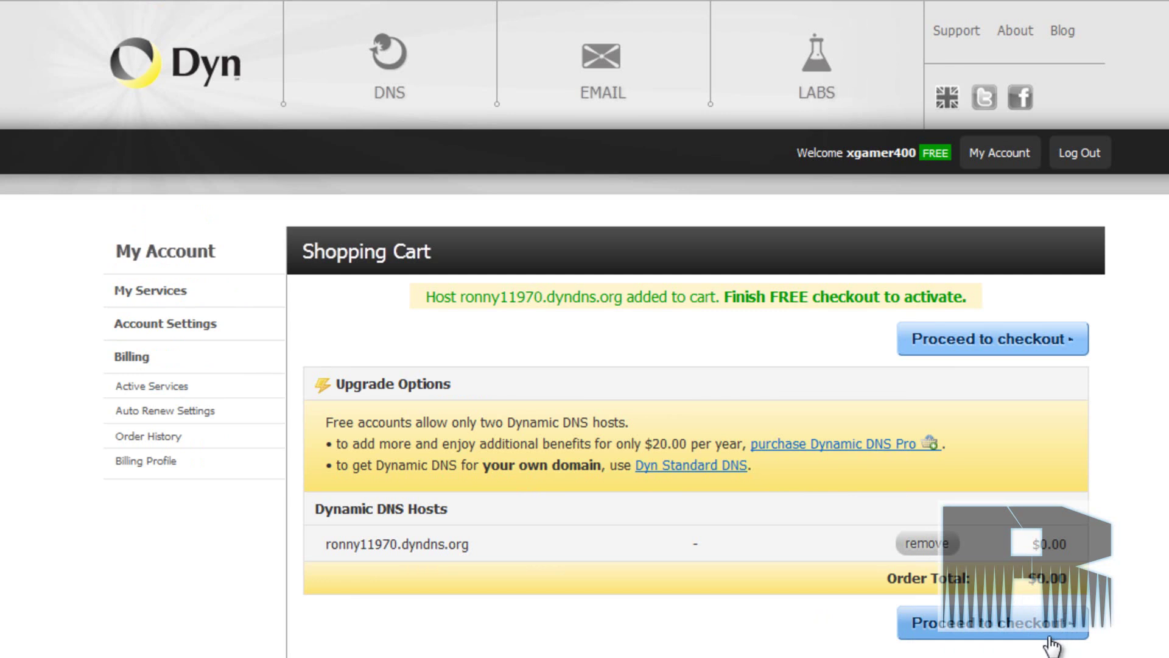
- Check out the $0.00 cart and activate the free dyndns.org host
left_click_drag(1041, 544, 1088, 550)
left_click(1054, 539)
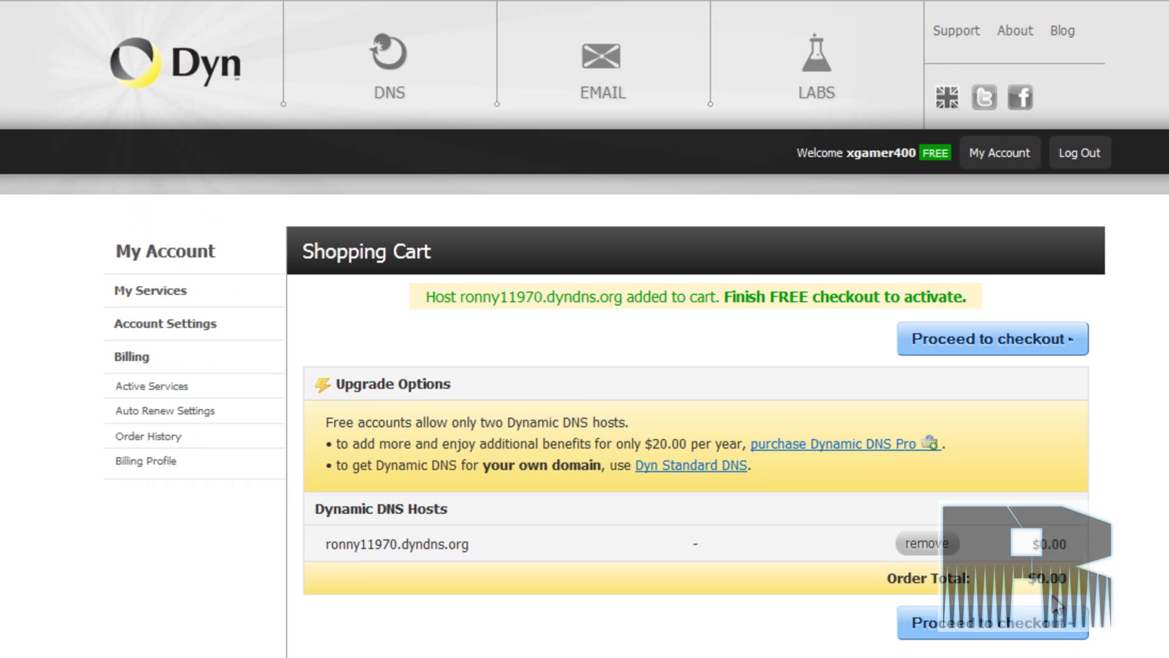
left_click(1079, 636)
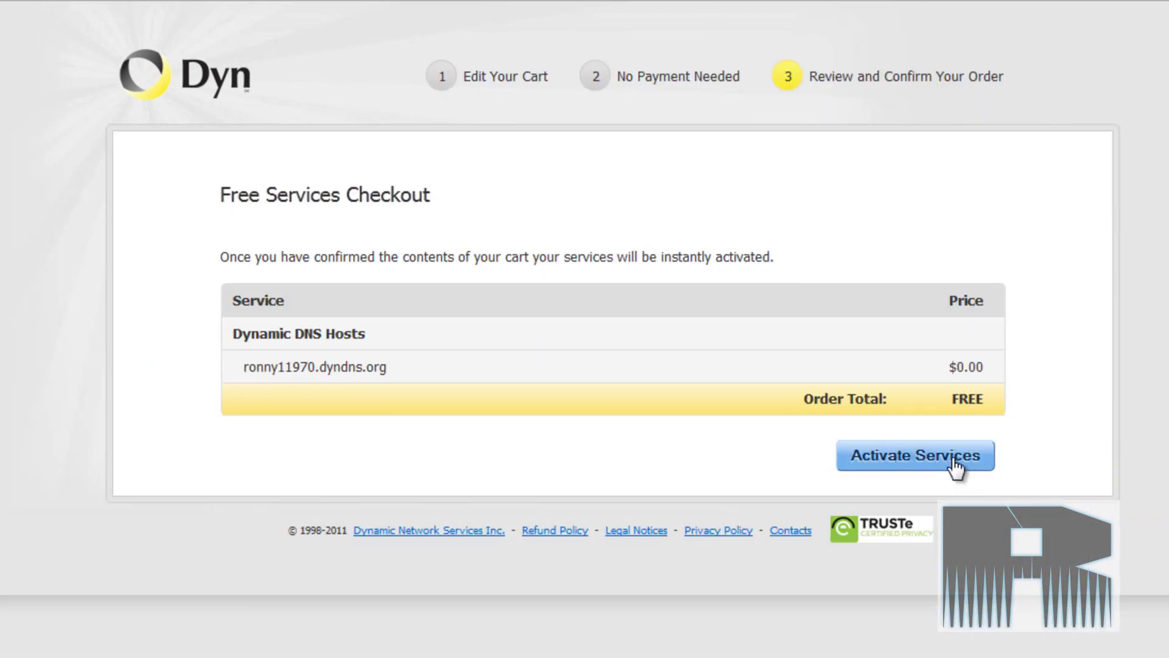
left_click(879, 470)
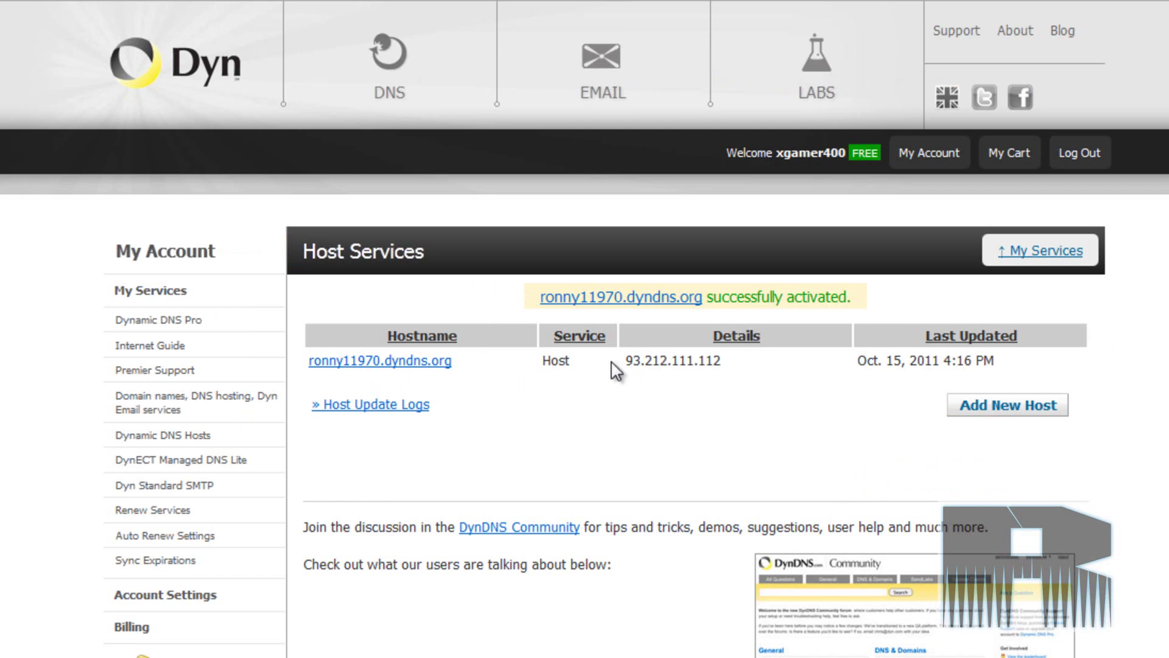
- Highlight the host's assigned IP, then return to the Dyn homepage via the logo
left_click_drag(625, 366, 738, 368)
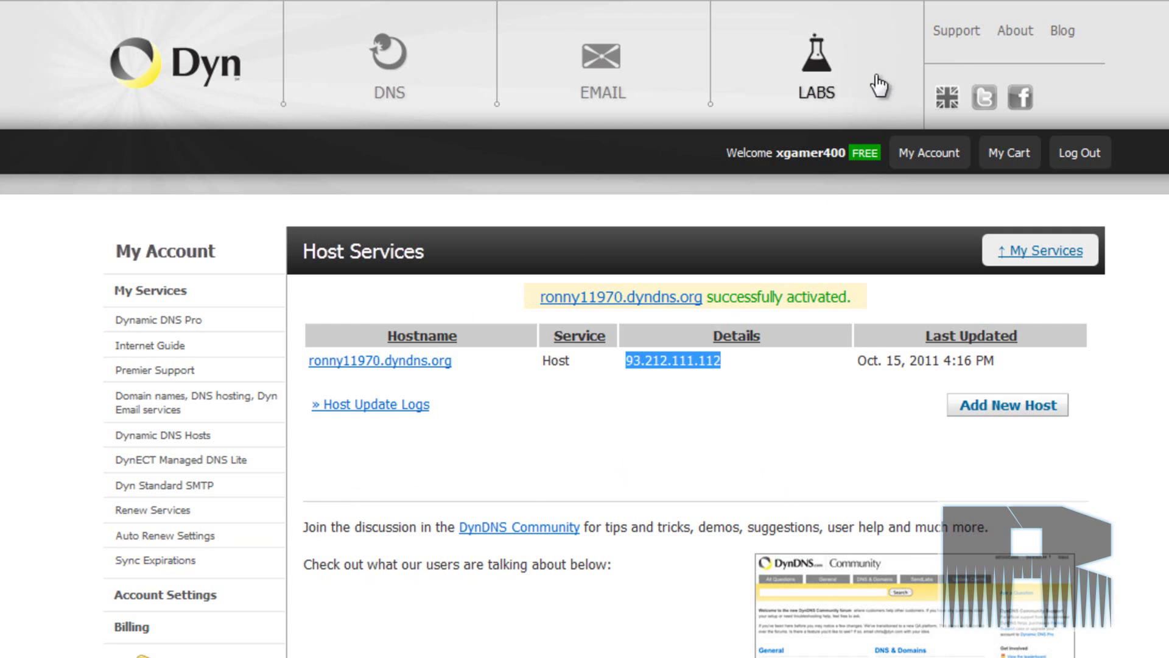
left_click(199, 74)
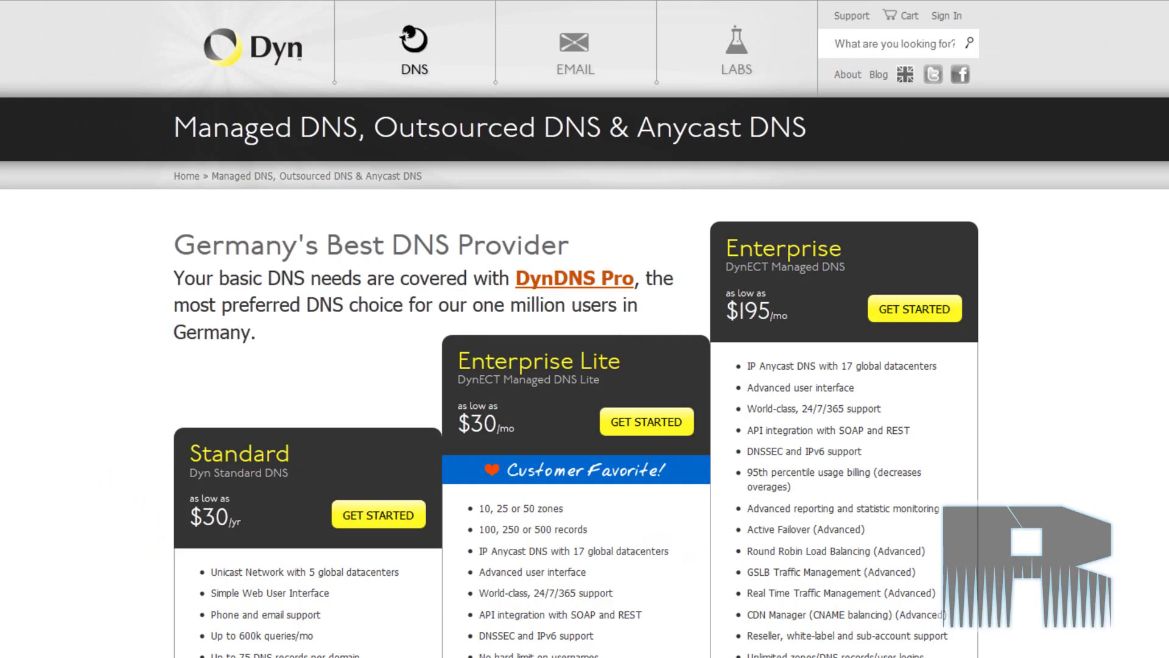
- Download the Windows Dyn Updater installer DynUpSetup.exe from Labs, Dynamic DNS Integrations
left_click(736, 48)
left_click(241, 341)
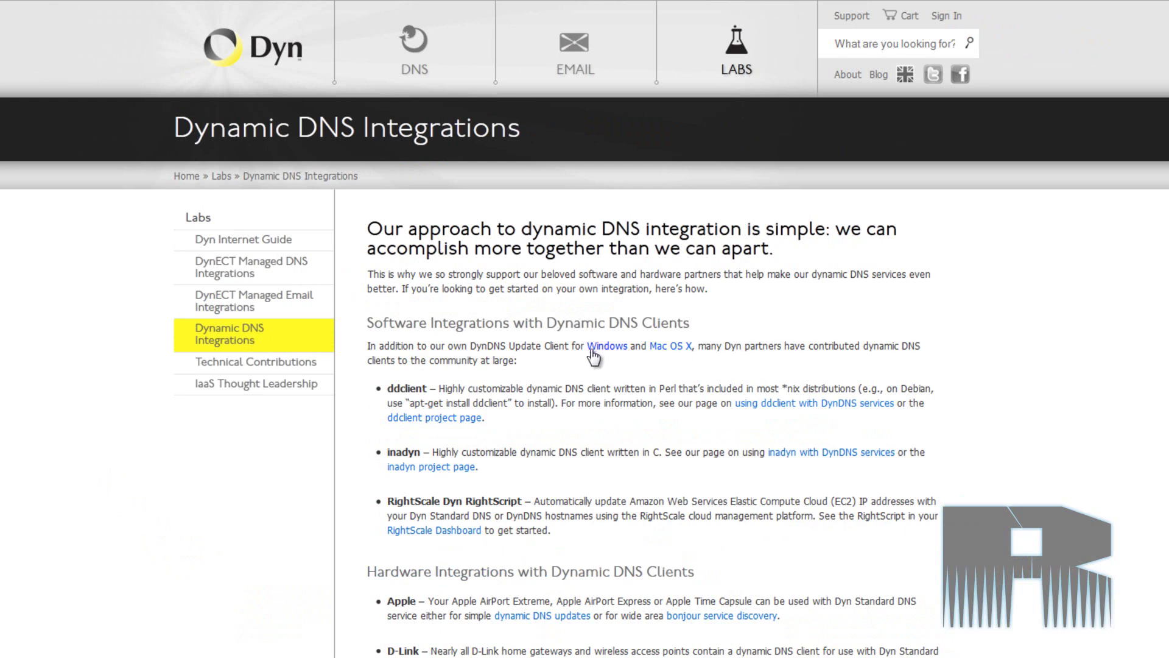
left_click(620, 347)
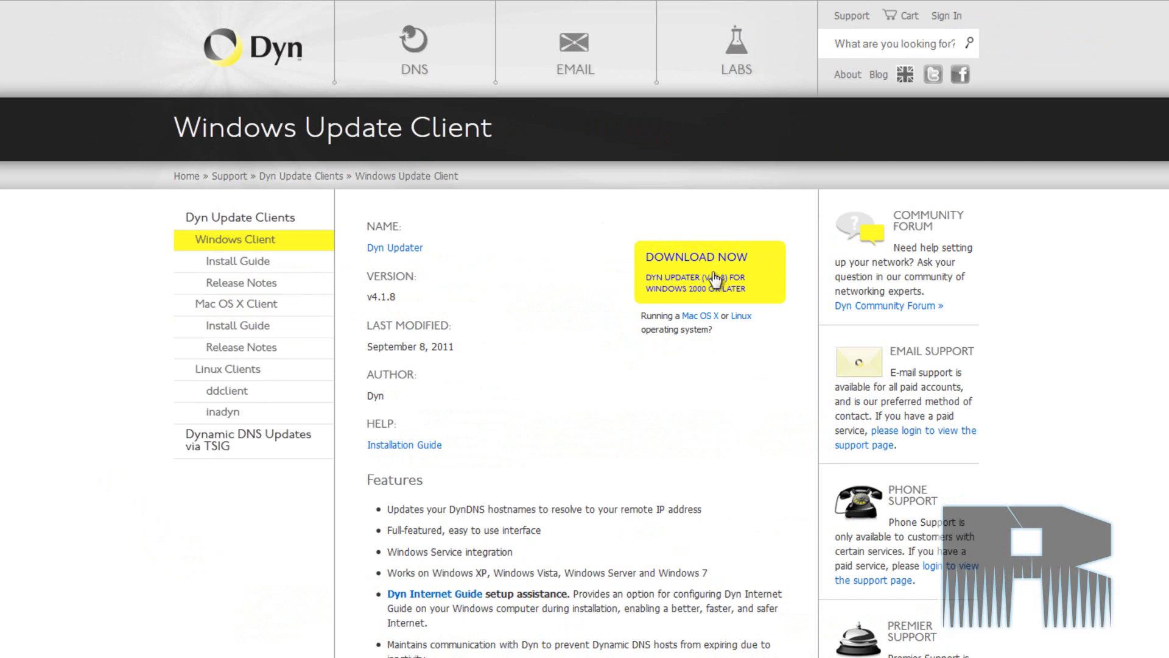
left_click(717, 279)
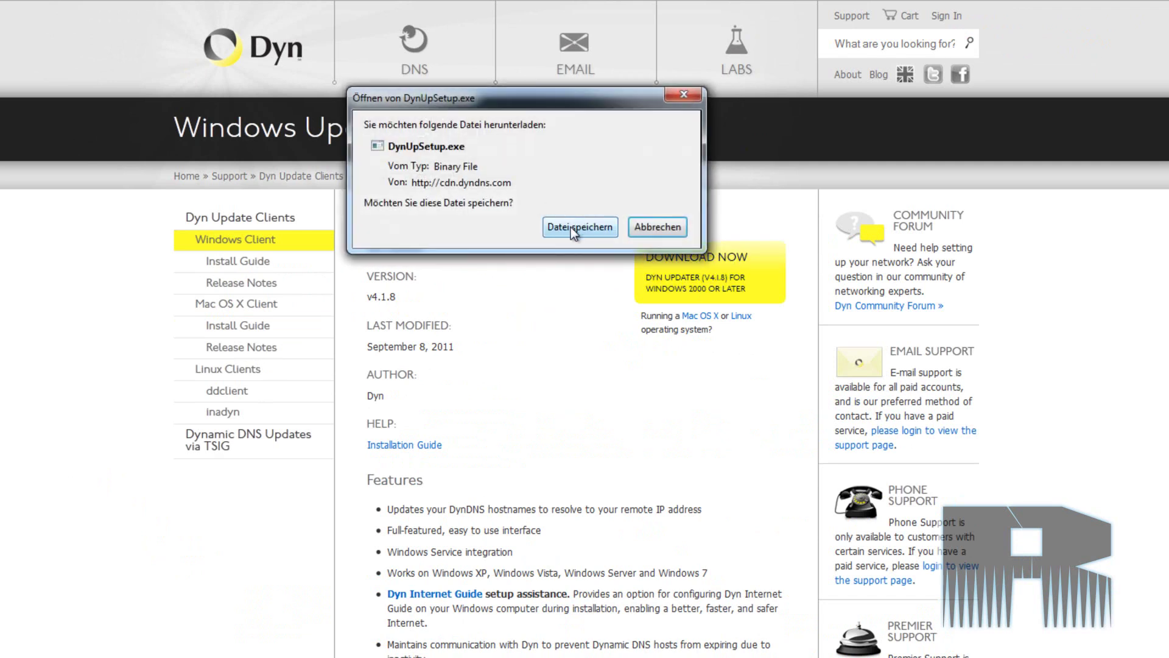
left_click_drag(502, 105, 429, 277)
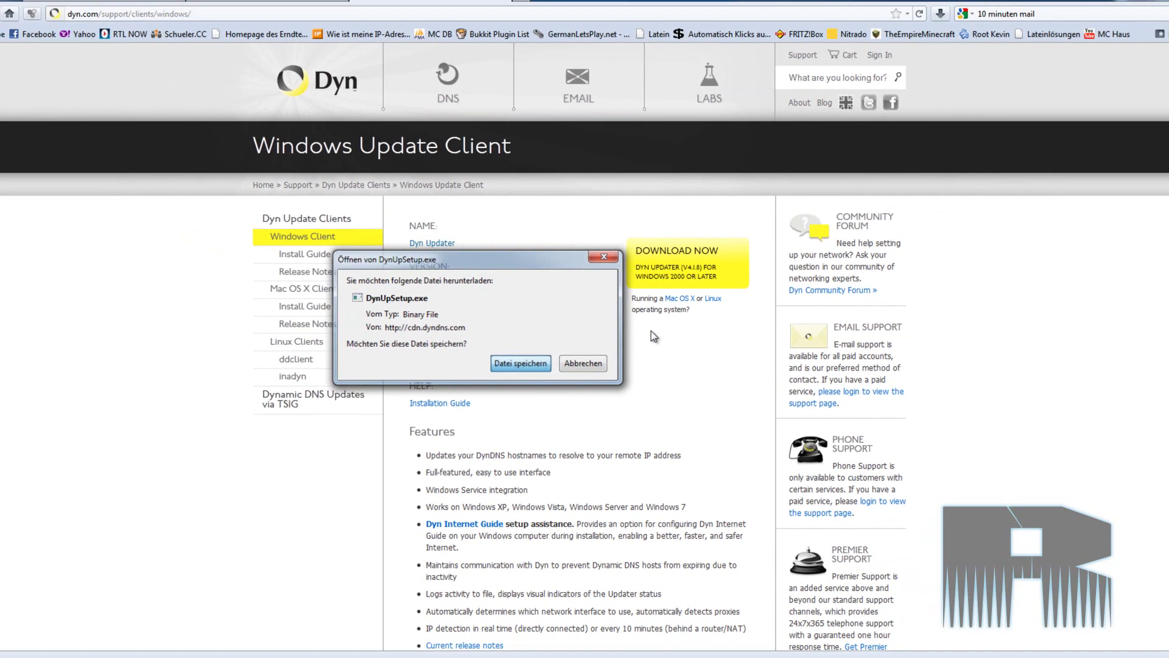
key("Return")
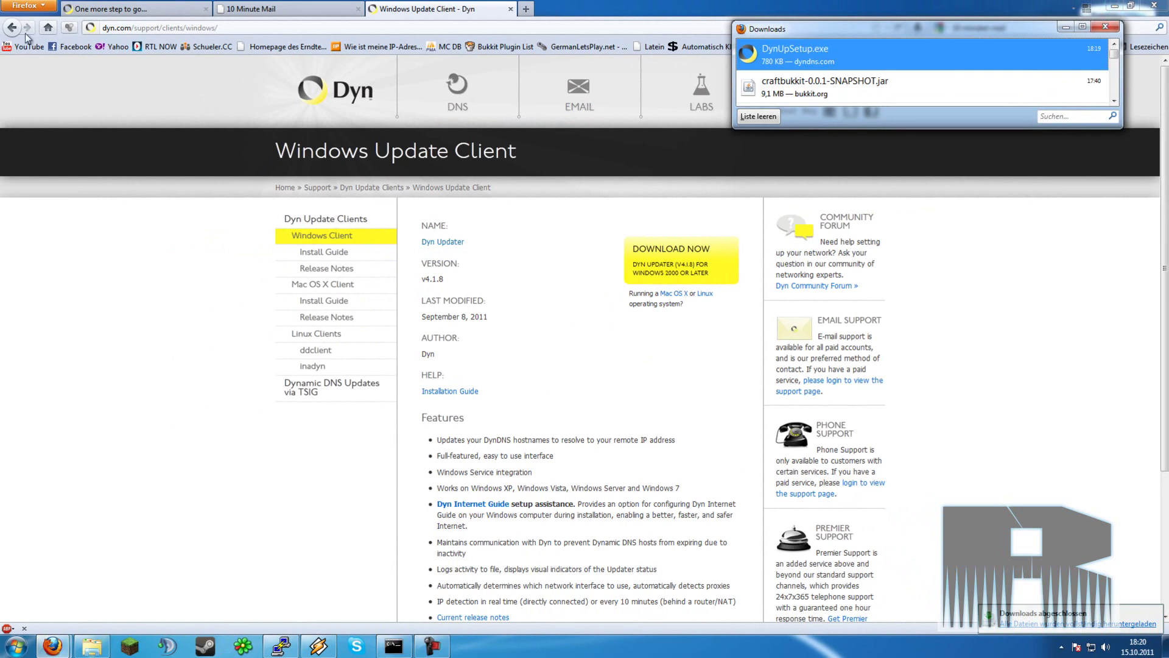
- Close Firefox along with all three of its tabs
left_click(134, 8)
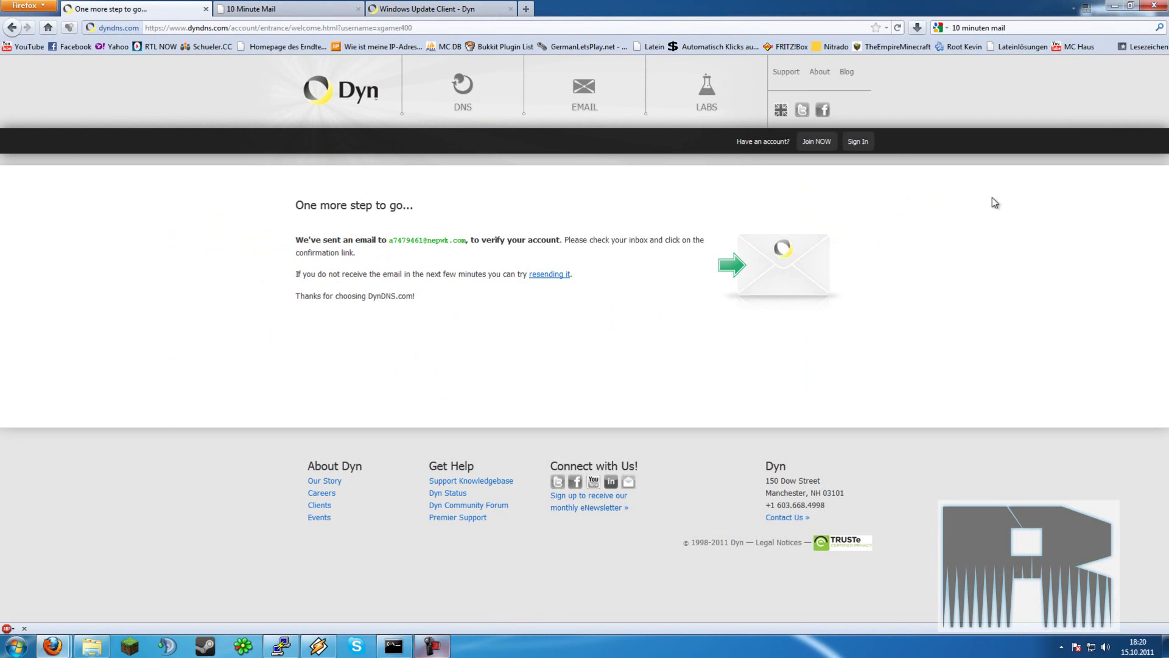
left_click(1154, 5)
left_click(551, 344)
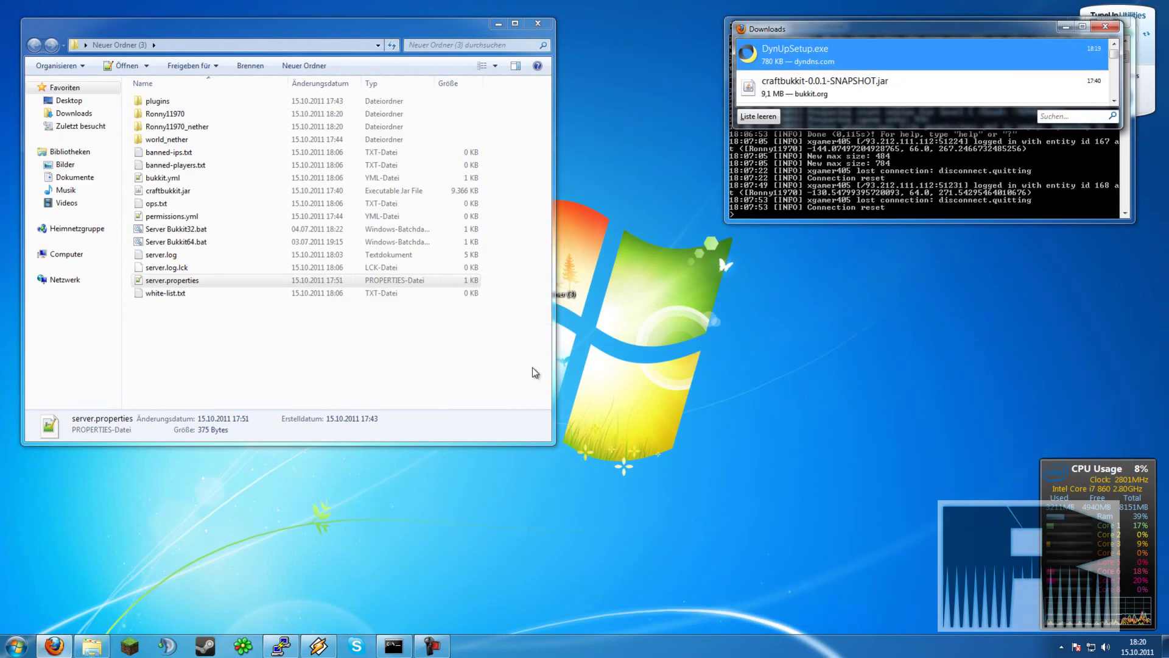
- Run DynUpSetup.exe, accept the license, and install with defaults without the Internet Guide, then launch it
double_click(867, 55)
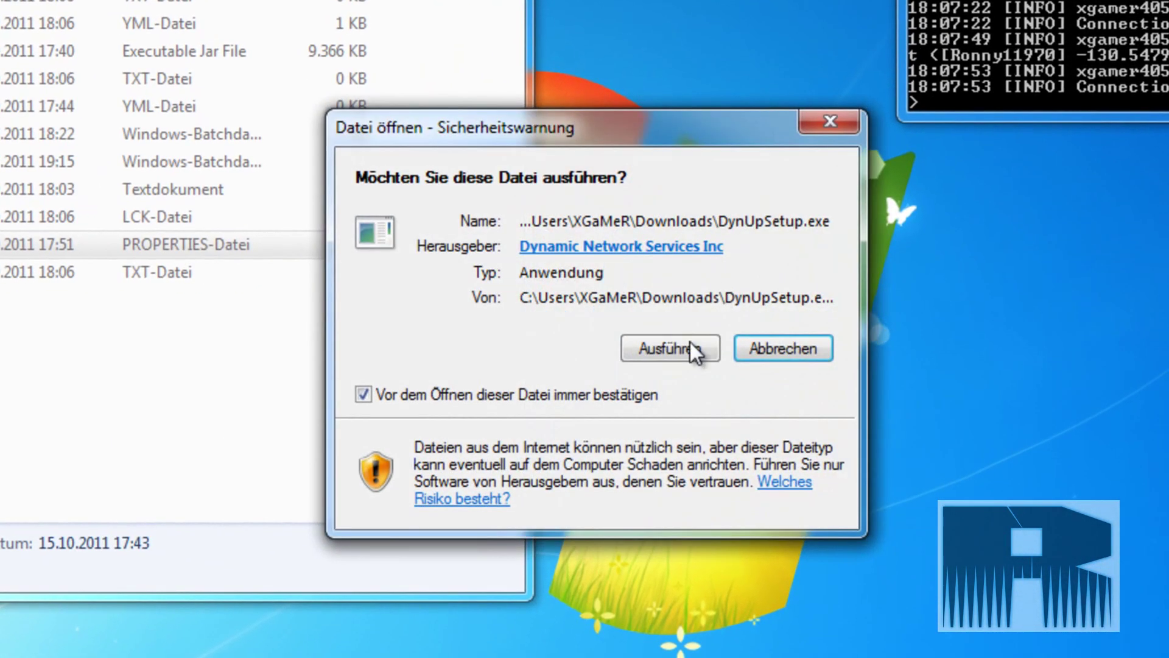
left_click(676, 345)
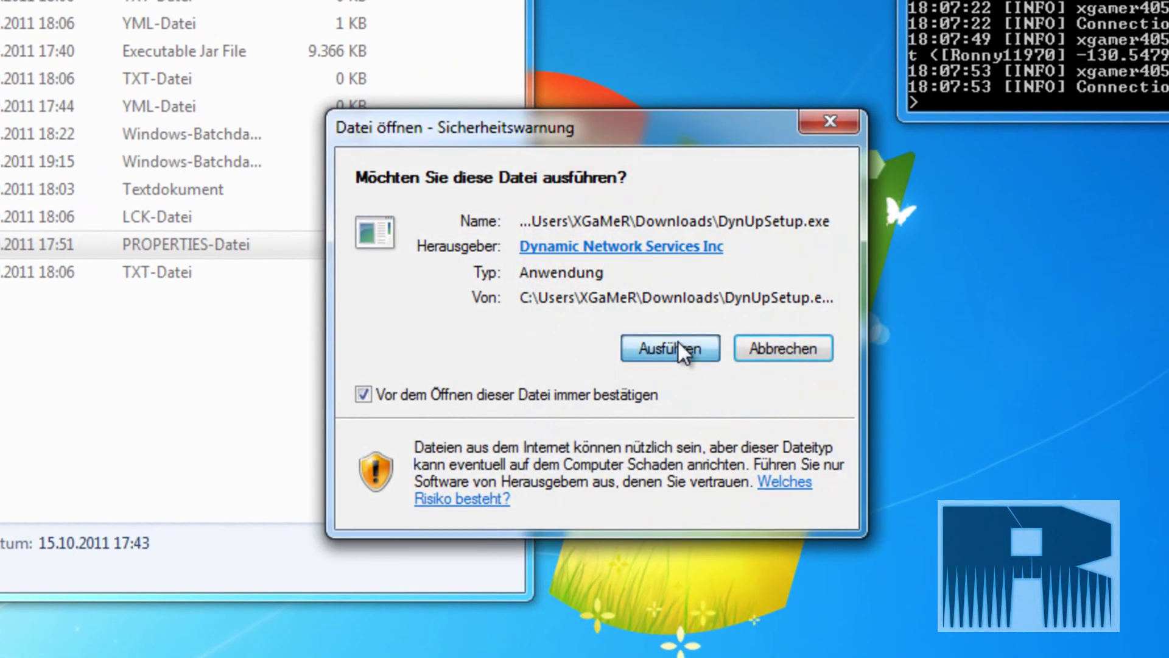
left_click(762, 547)
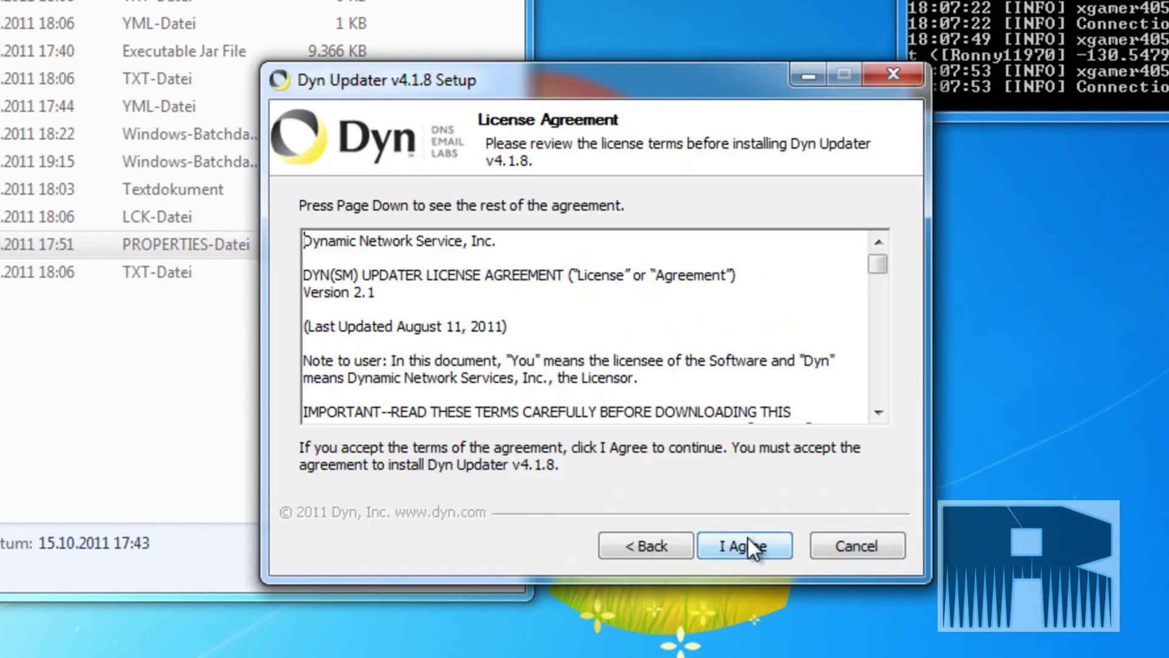
left_click(747, 538)
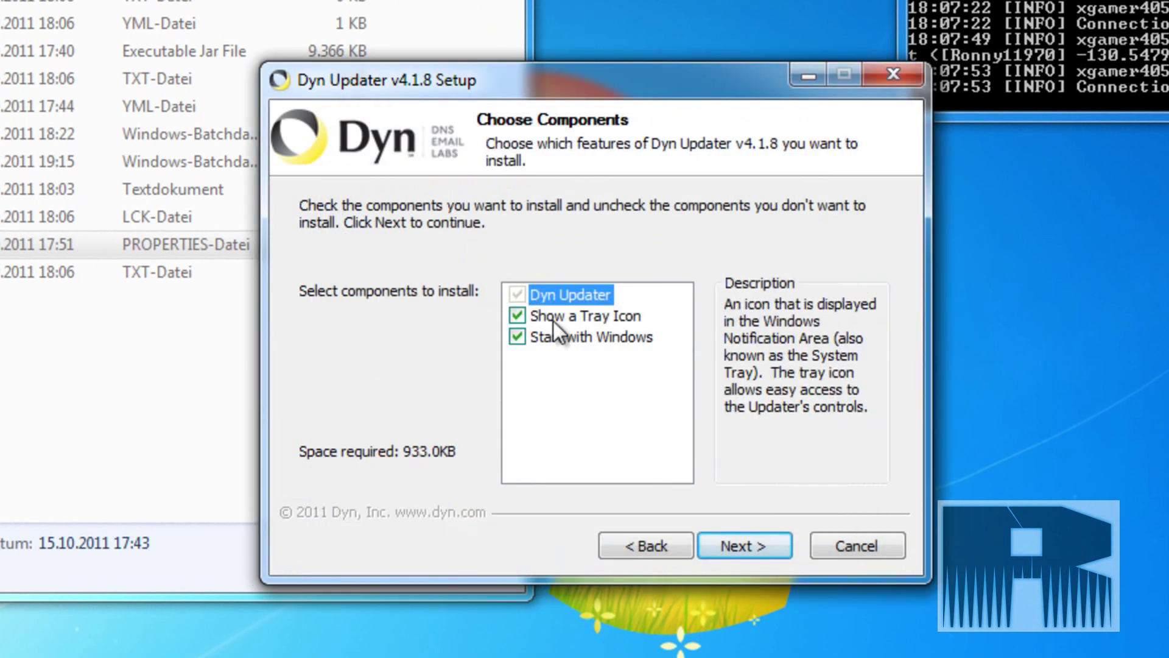
left_click(740, 547)
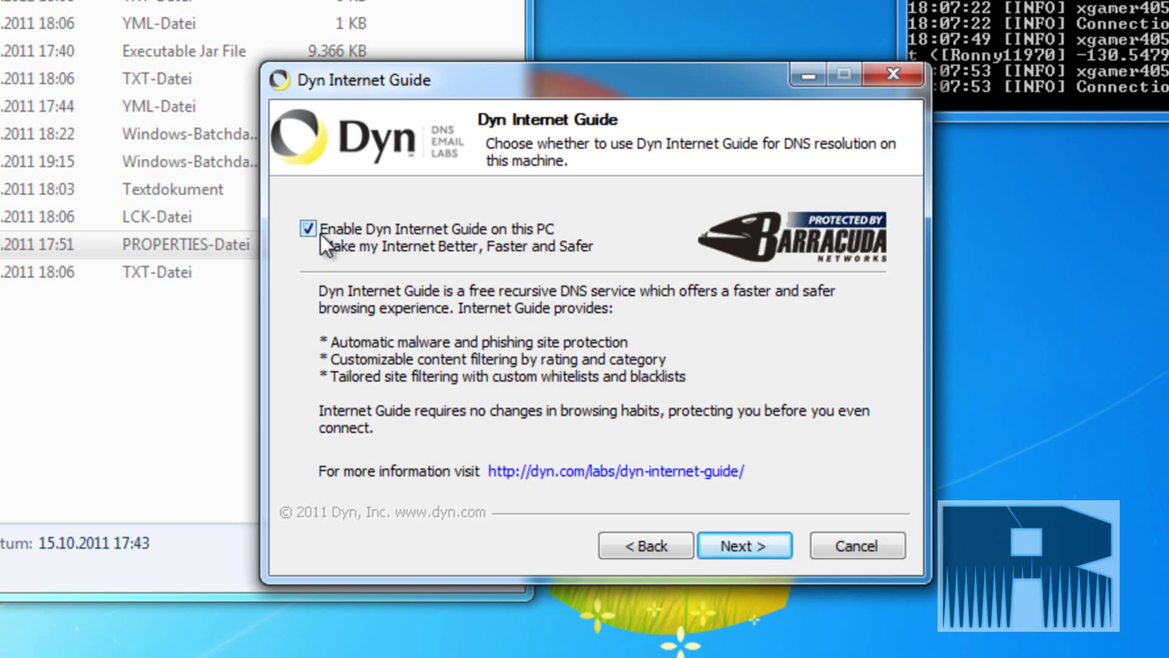
left_click(734, 542)
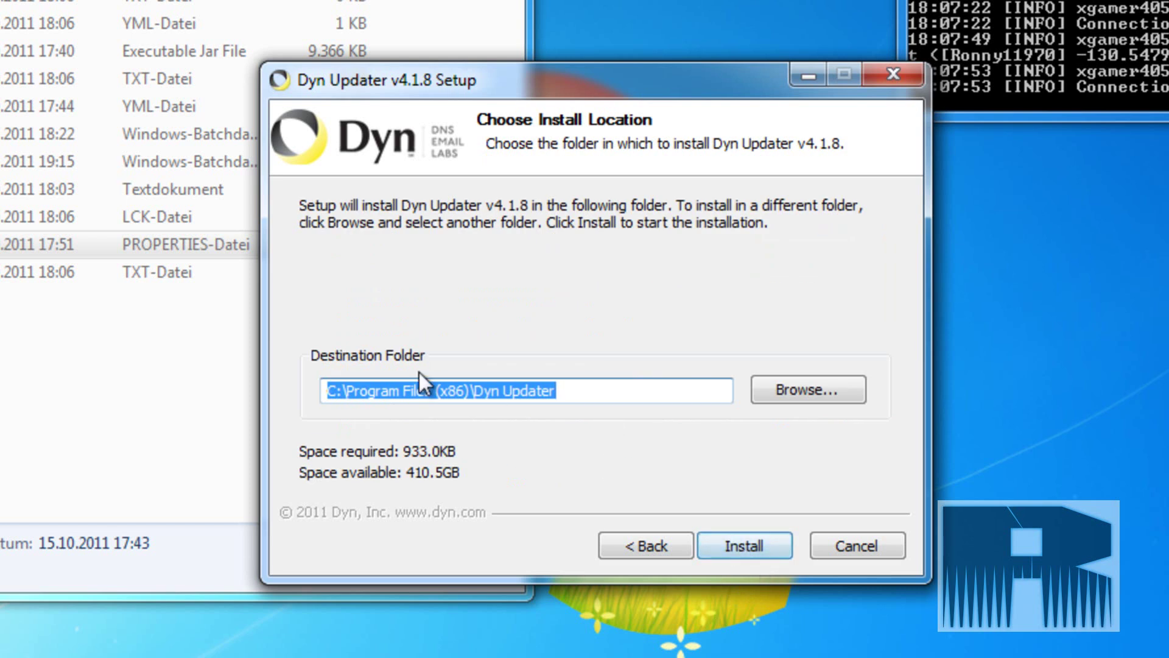
left_click(747, 552)
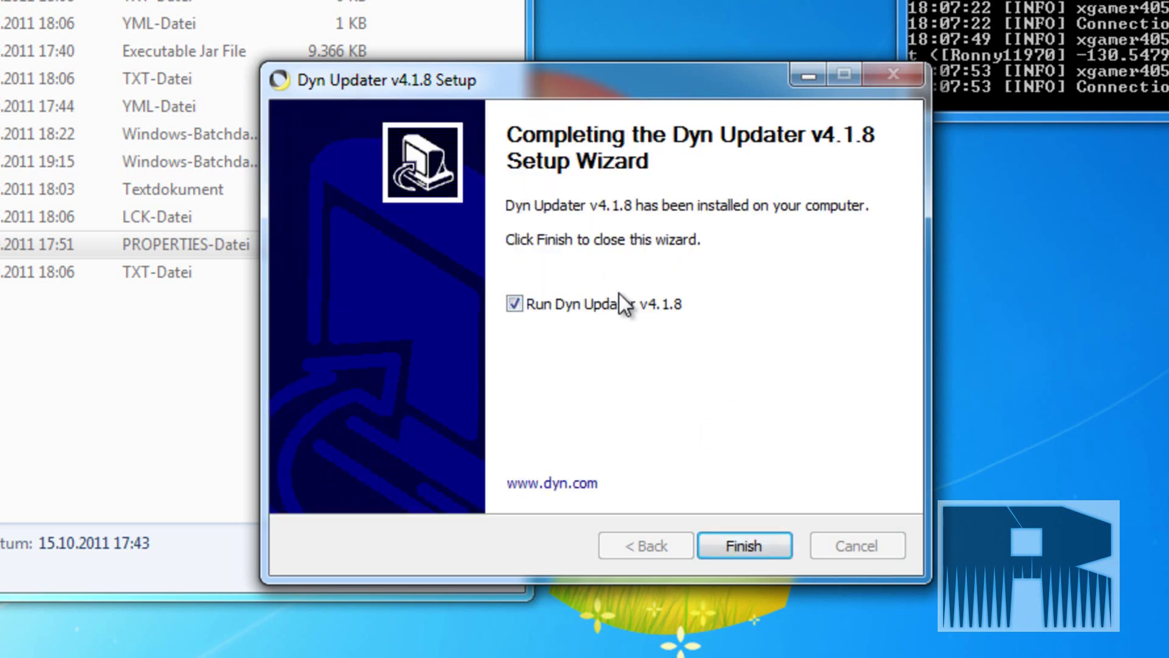
left_click(754, 545)
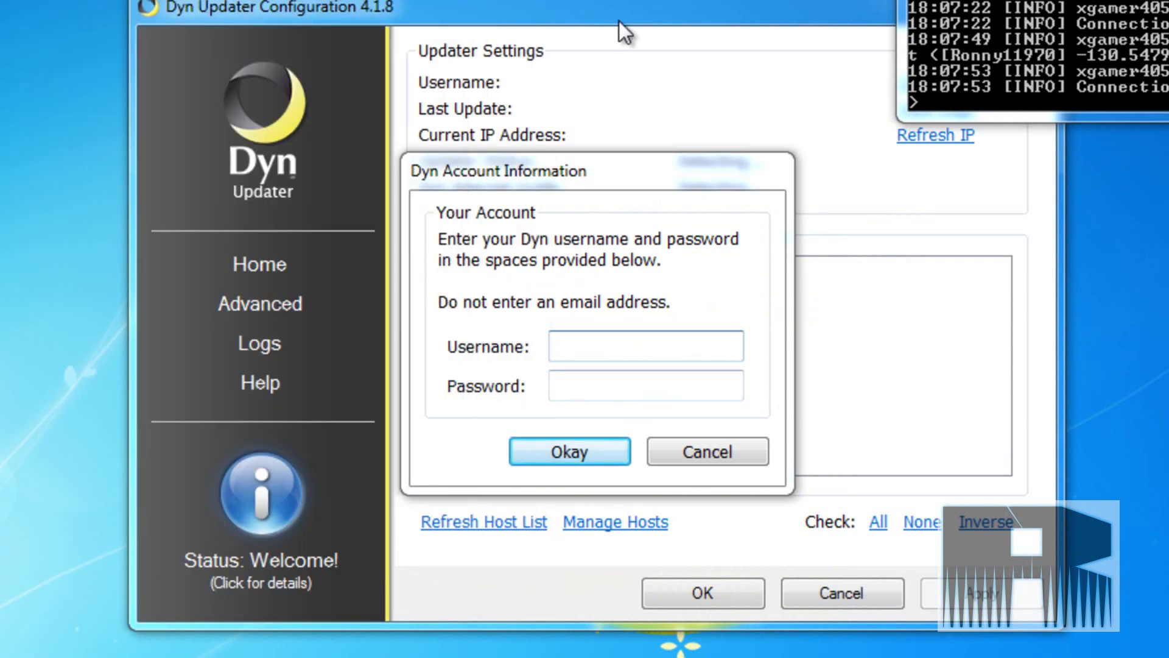
- Sign in to Dyn Updater with the Dyn account's username and password
left_click(619, 21)
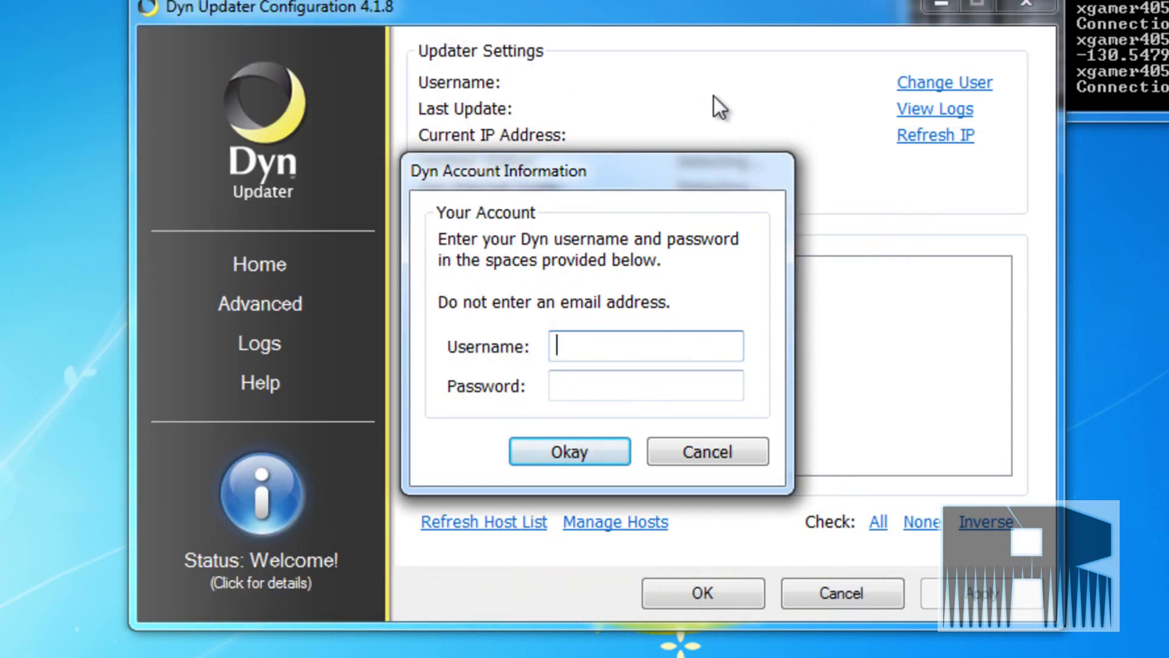
type("xgamer405")
key("BackSpace")
type("0")
key("Tab")
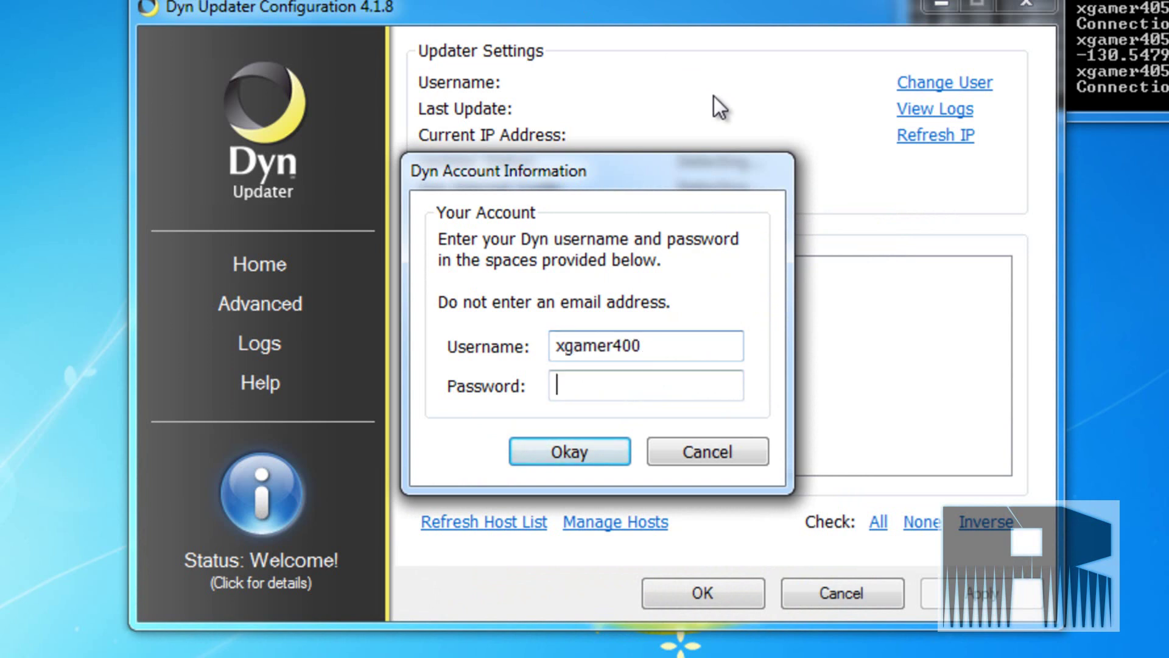
type("•••••••••••")
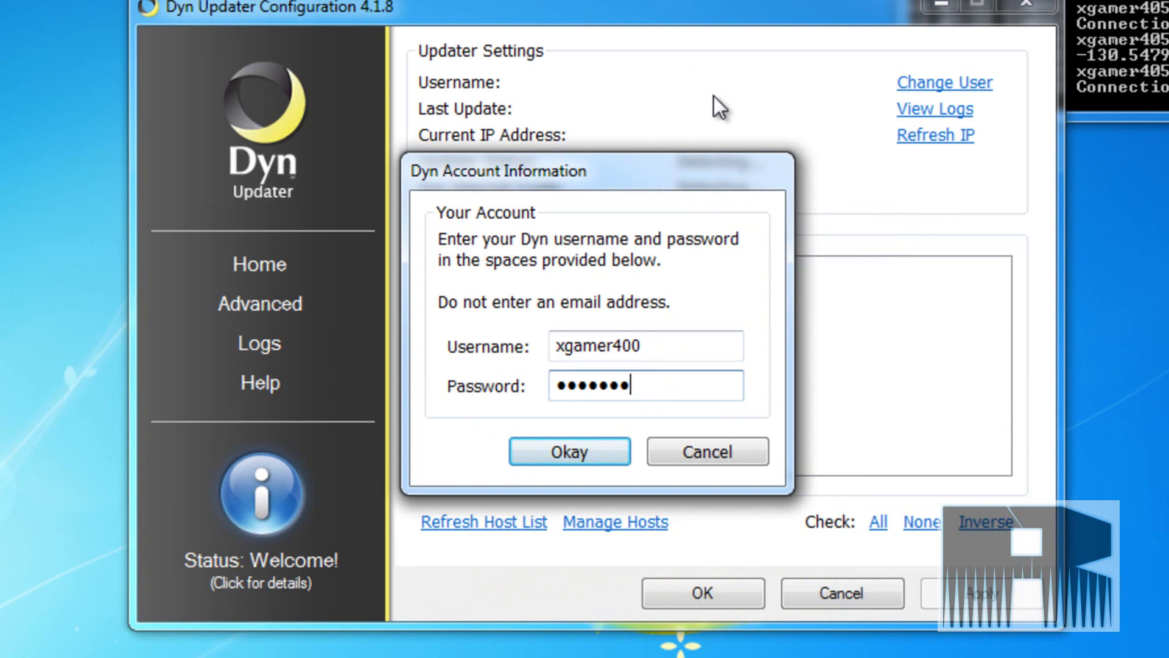
key("Return")
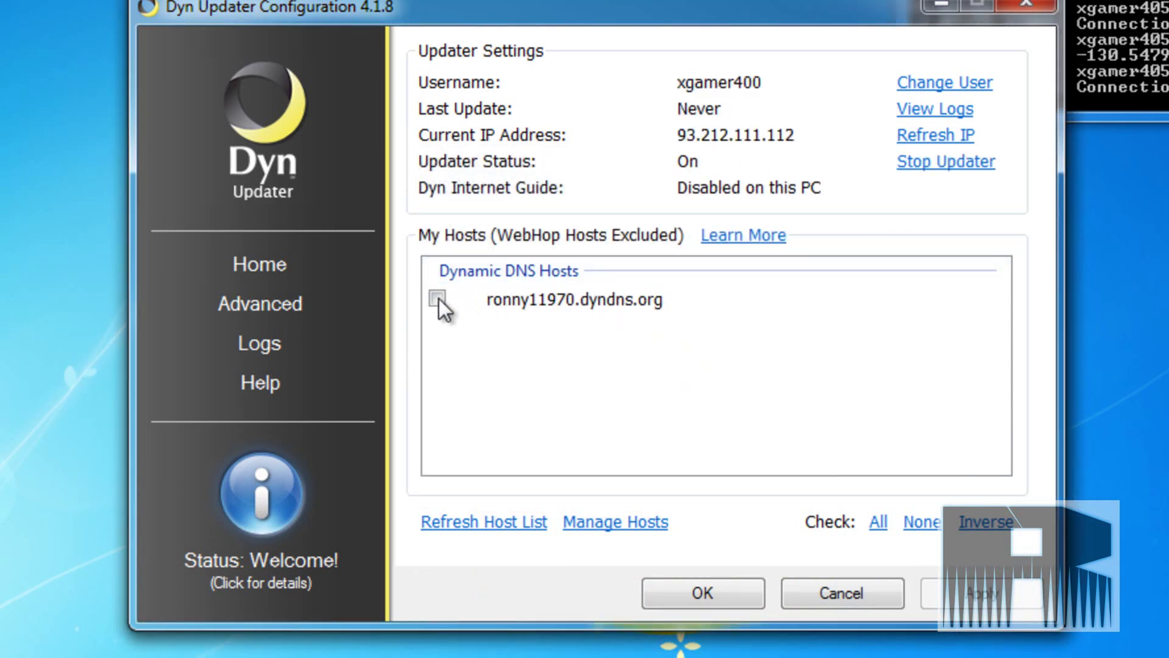
- Enable updating for the dyndns.org host and apply so the status turns Good
left_click(430, 302)
left_click(434, 299)
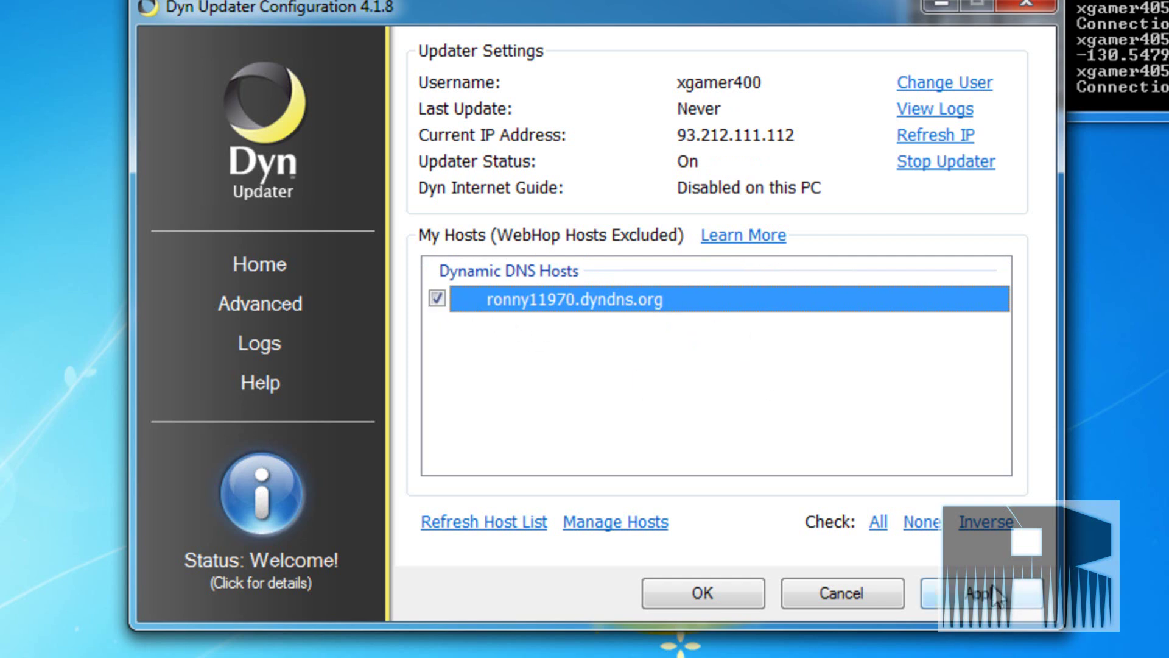
left_click(992, 591)
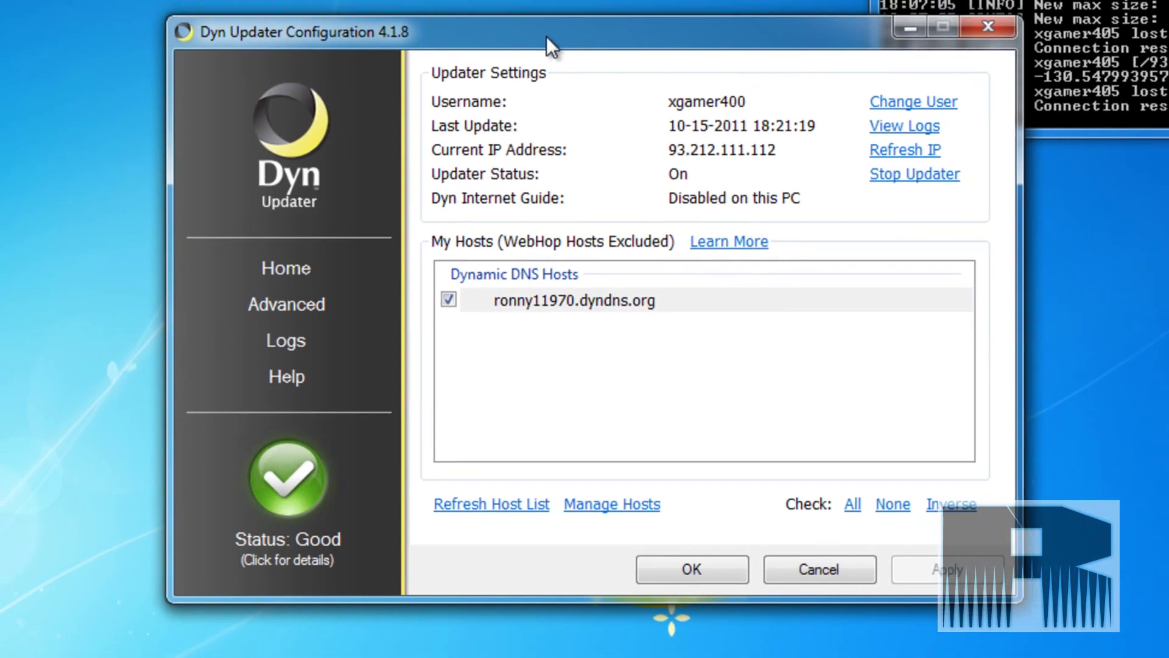
left_click_drag(780, 10, 994, 323)
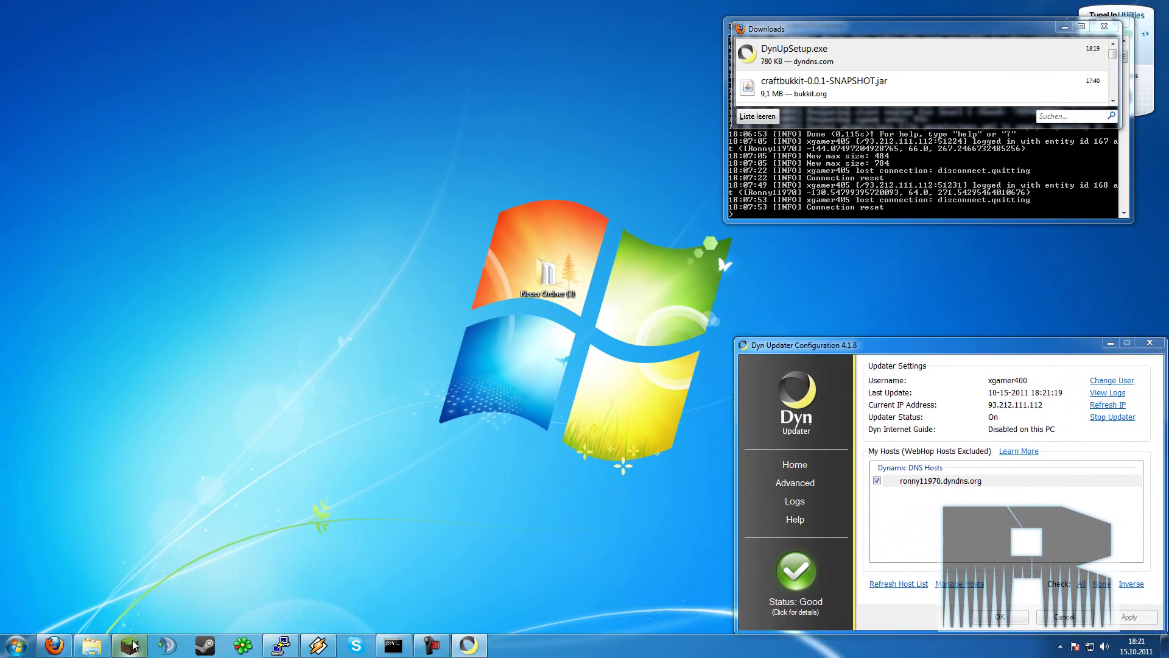
- Log in from the Minecraft launcher and open Multiplayer's Direct Connect
left_click(823, 443)
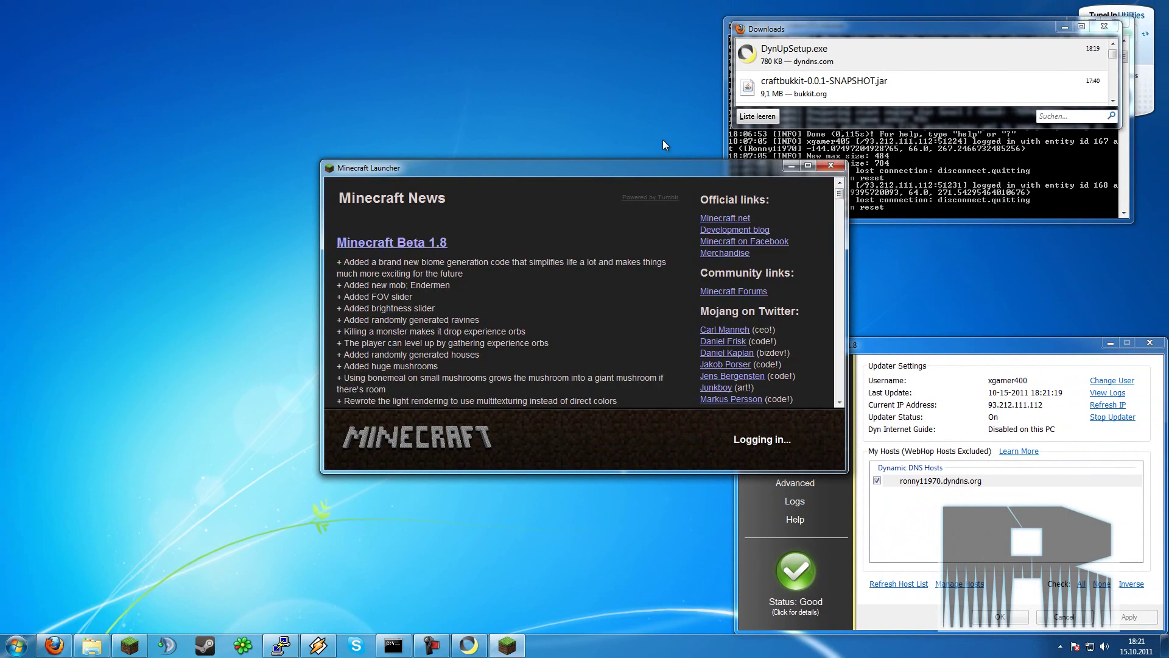
left_click_drag(663, 166, 552, 299)
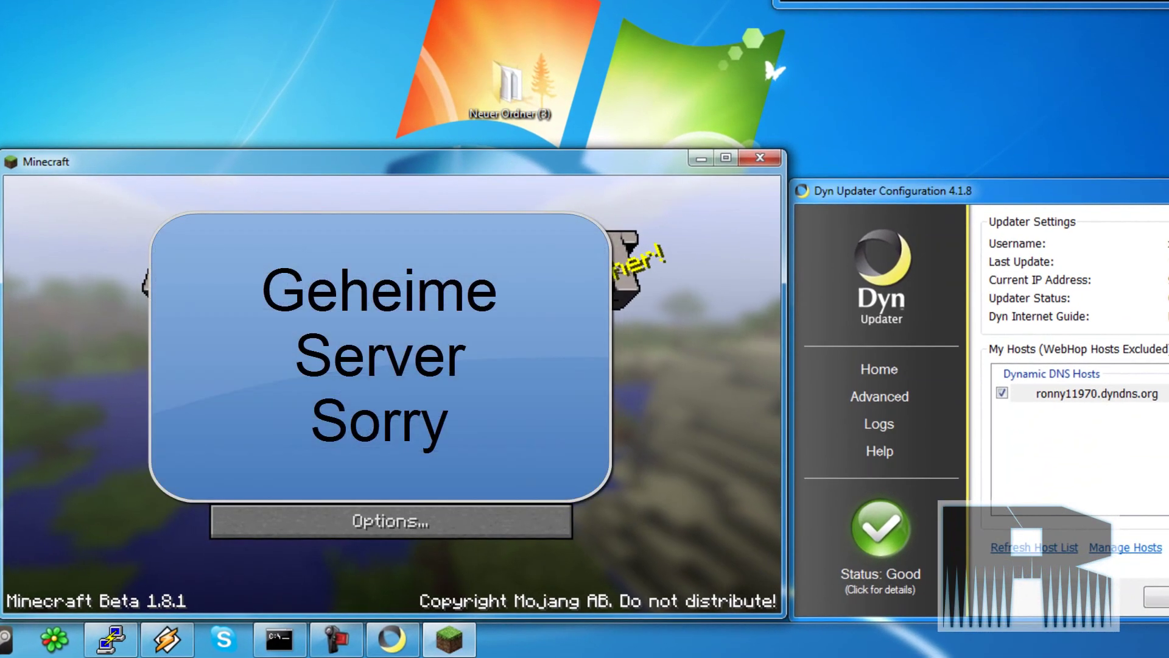
left_click(422, 436)
left_click(448, 544)
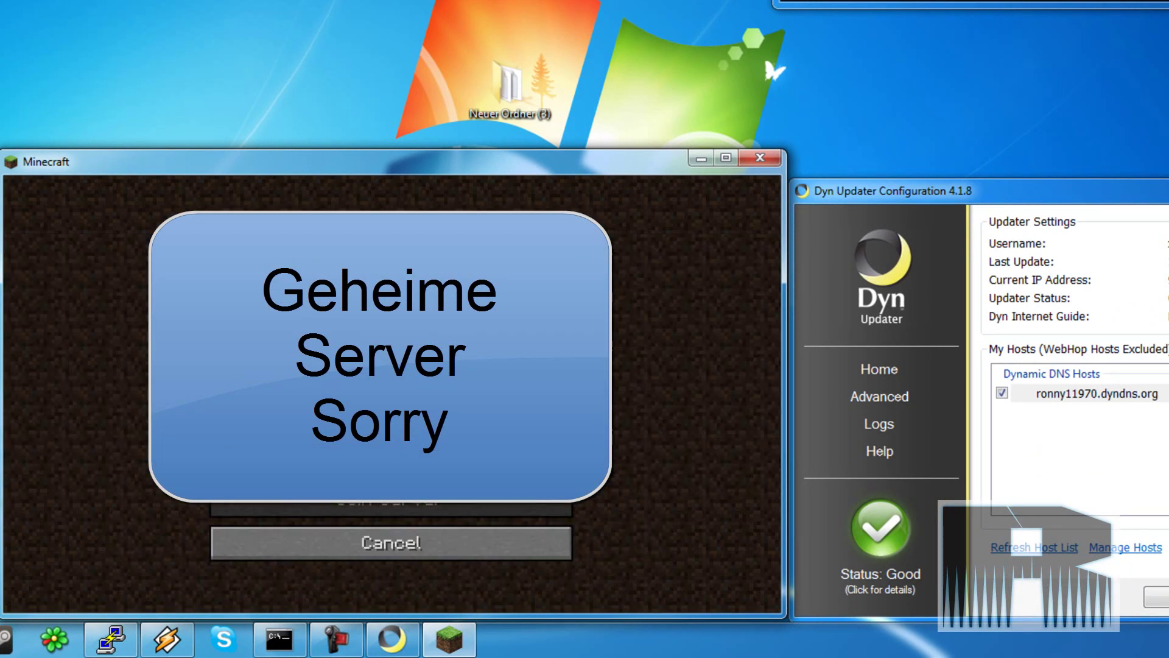
- Join the server by entering the account's dyndns.org hostname as the address
type("ronny")
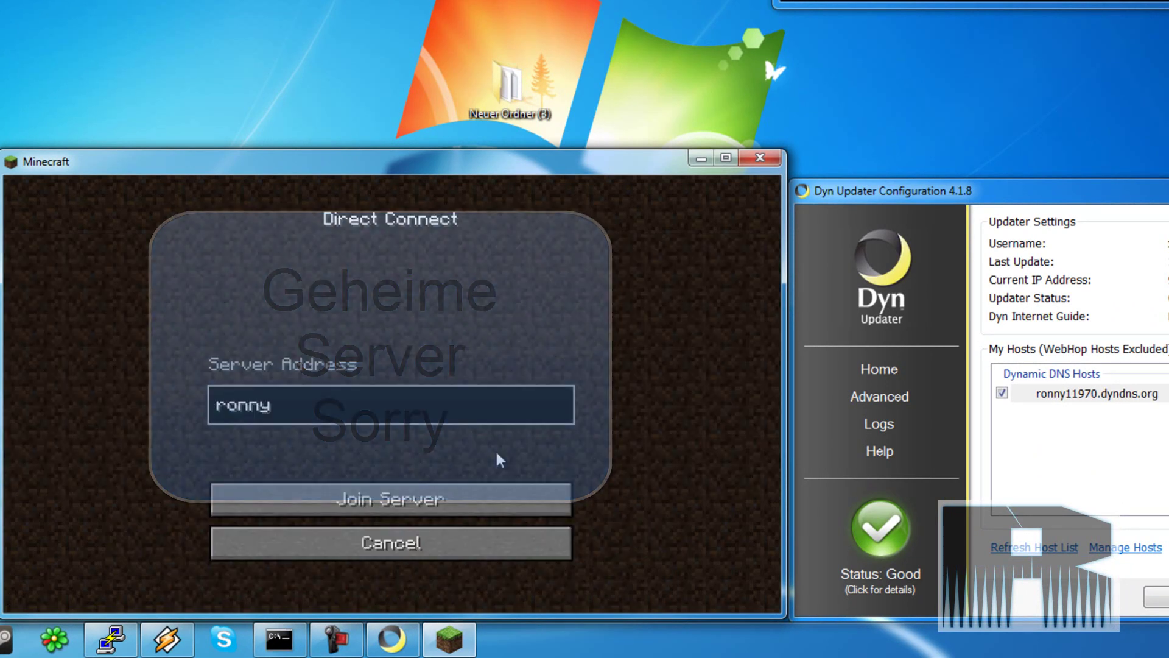
type("11970.fy")
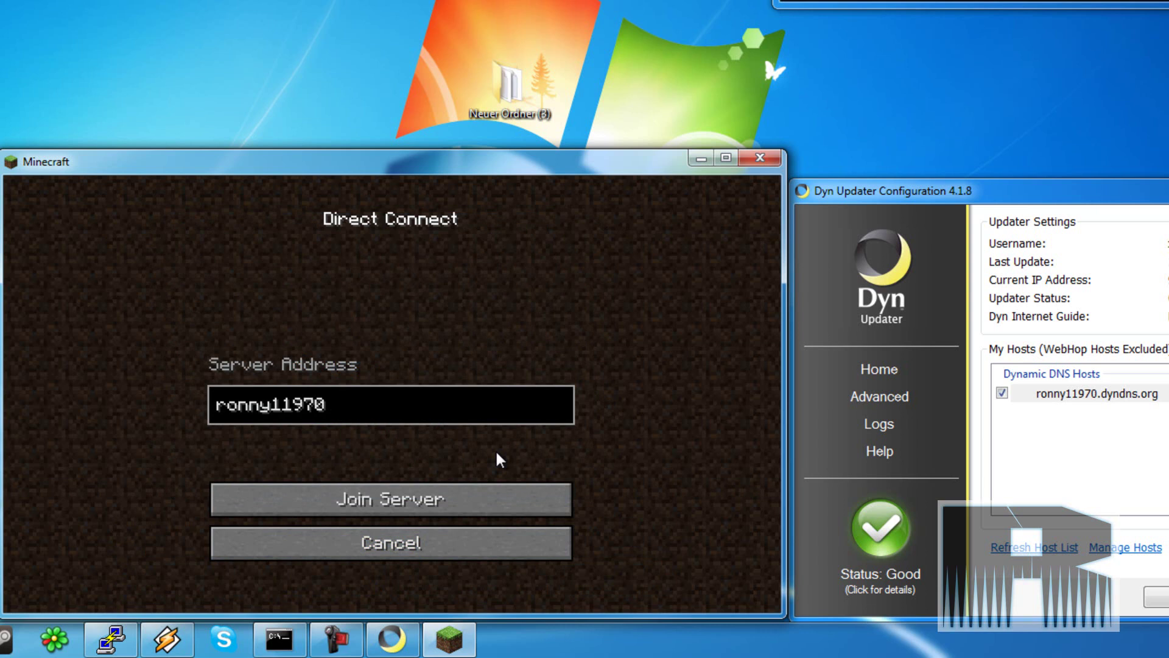
key("BackSpace")
key("BackSpace")
type("dyndns.org")
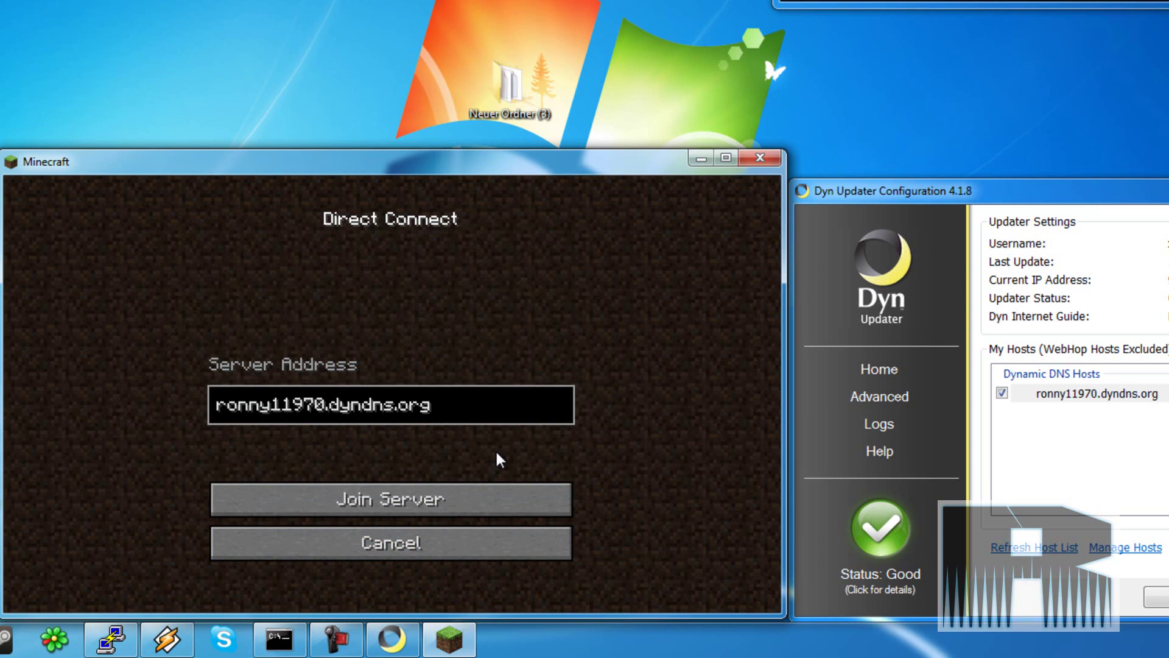
key("Return")
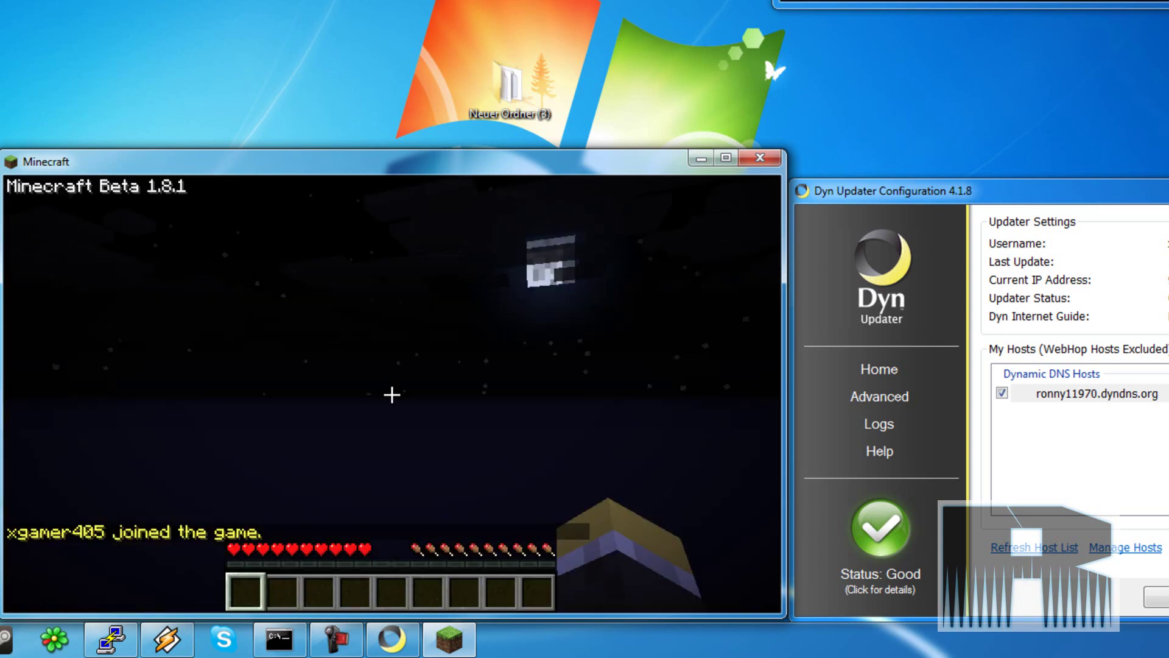
mouse_move(391, 395)
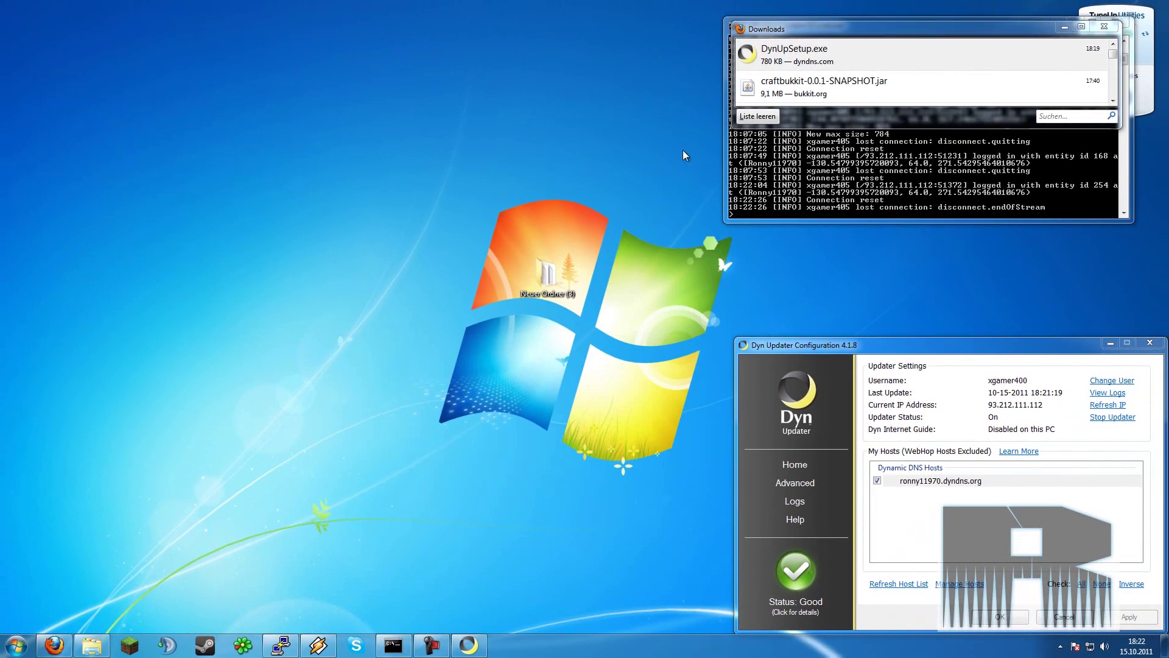
- Close the Dyn Updater window and the Firefox downloads list
left_click_drag(944, 345, 439, 147)
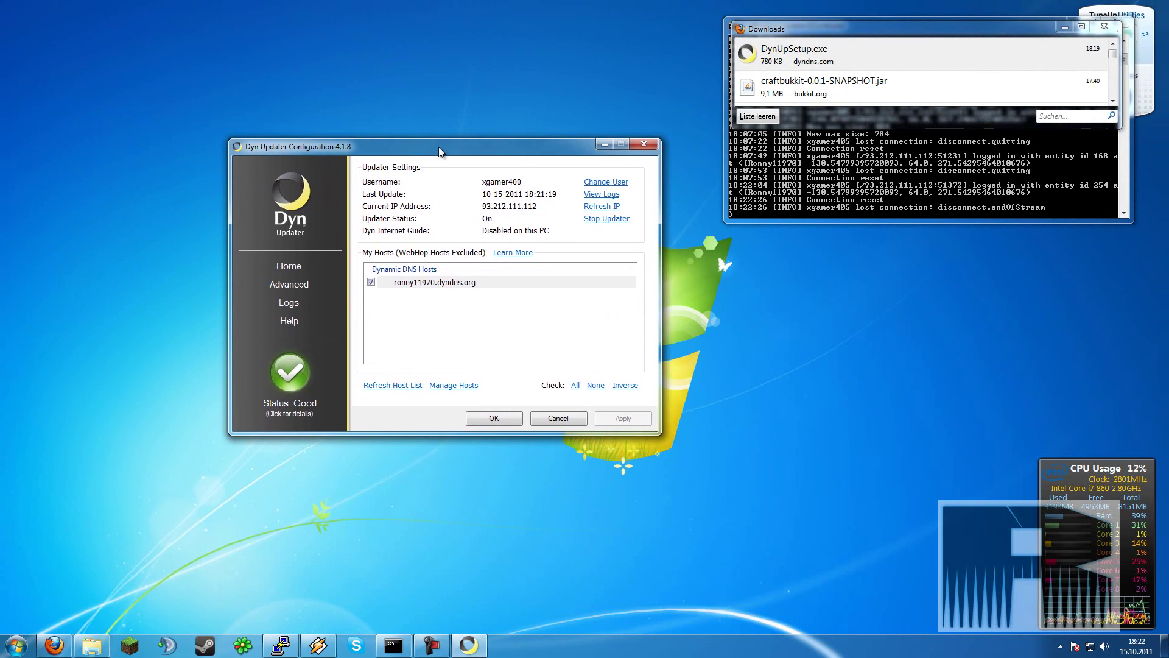
left_click(652, 149)
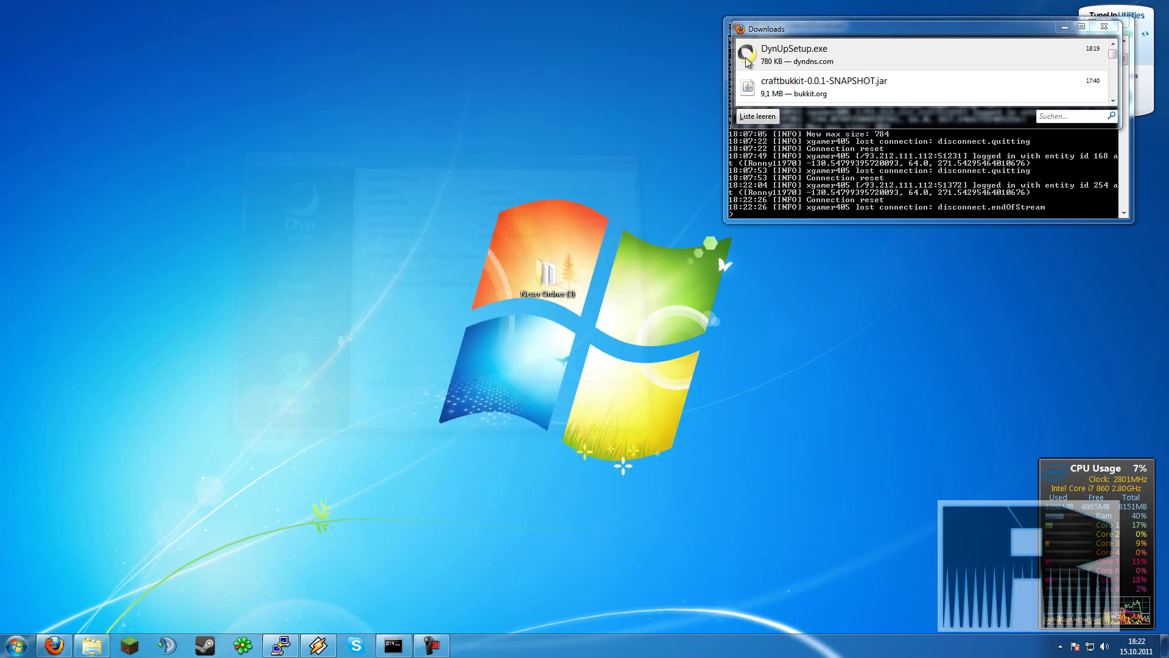
left_click(1104, 26)
- Shut down the Craftbukkit server with the stop command and close its console
left_click_drag(977, 27, 265, 15)
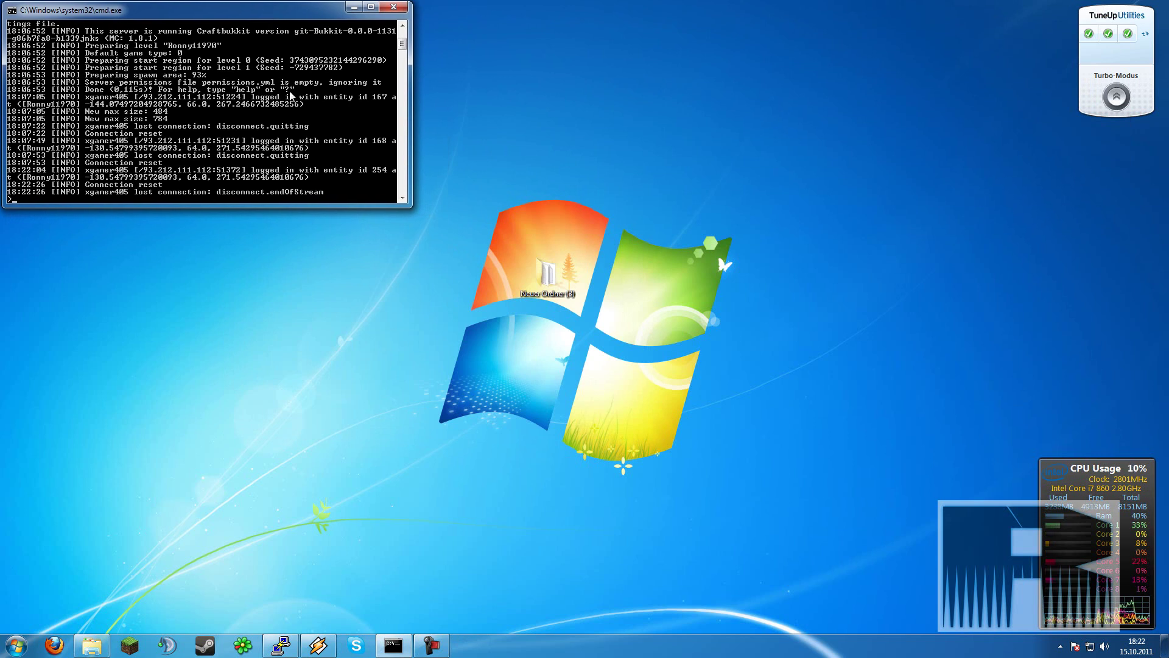
type("stpo")
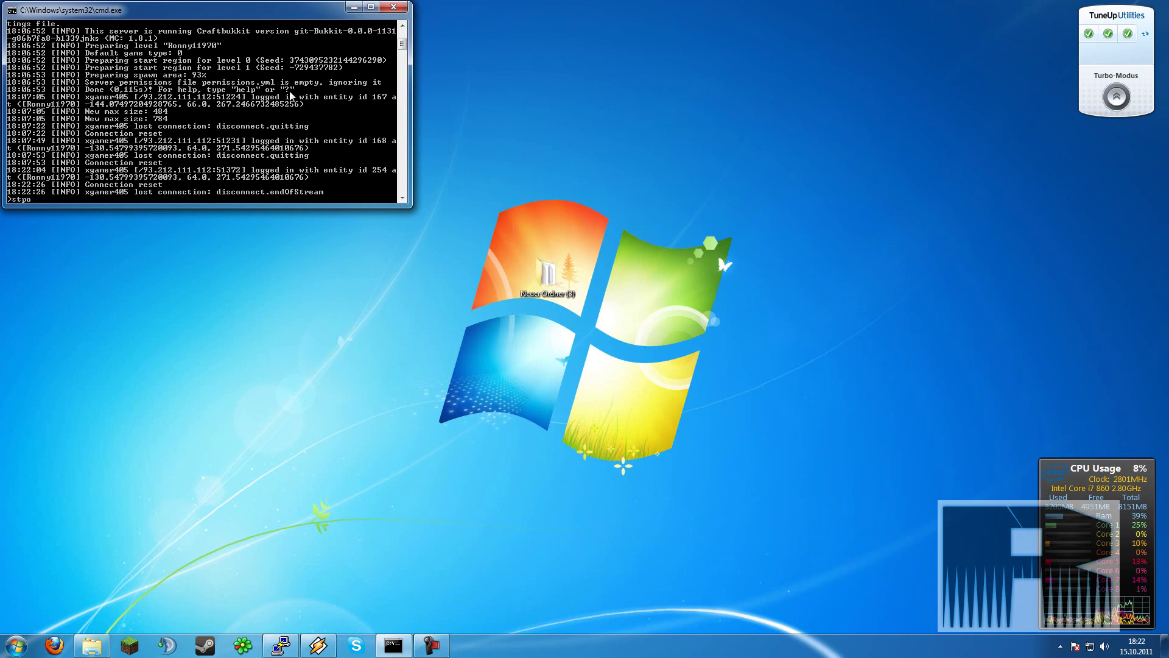
key("BackSpace")
key("BackSpace")
type("op")
key("Return")
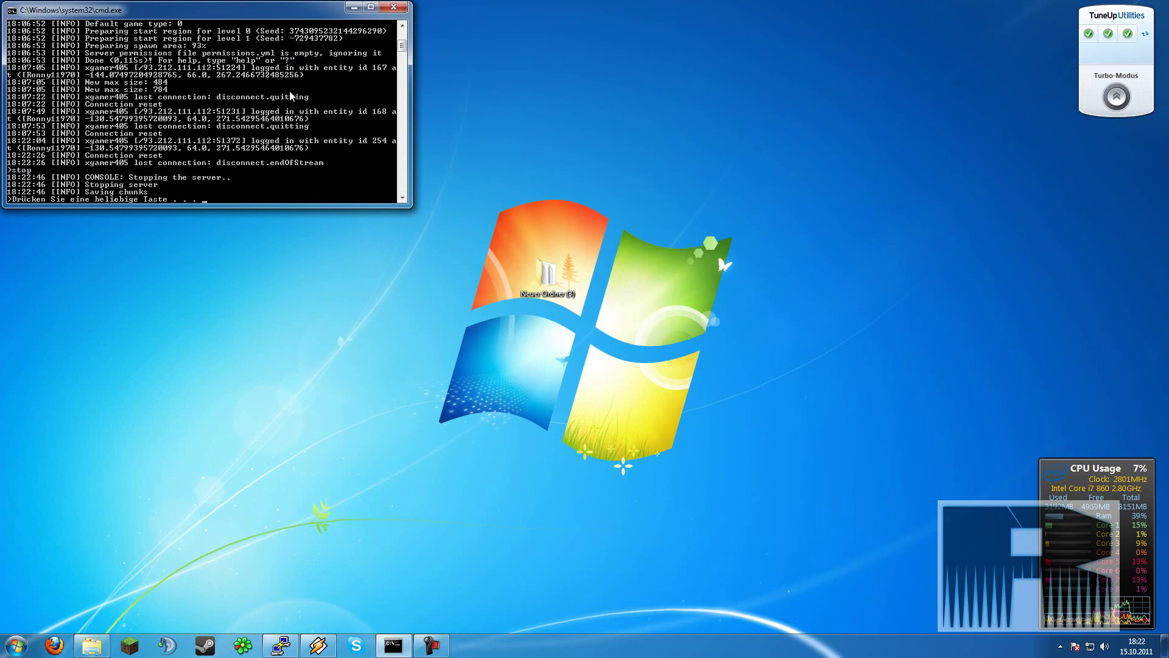
key("Return")
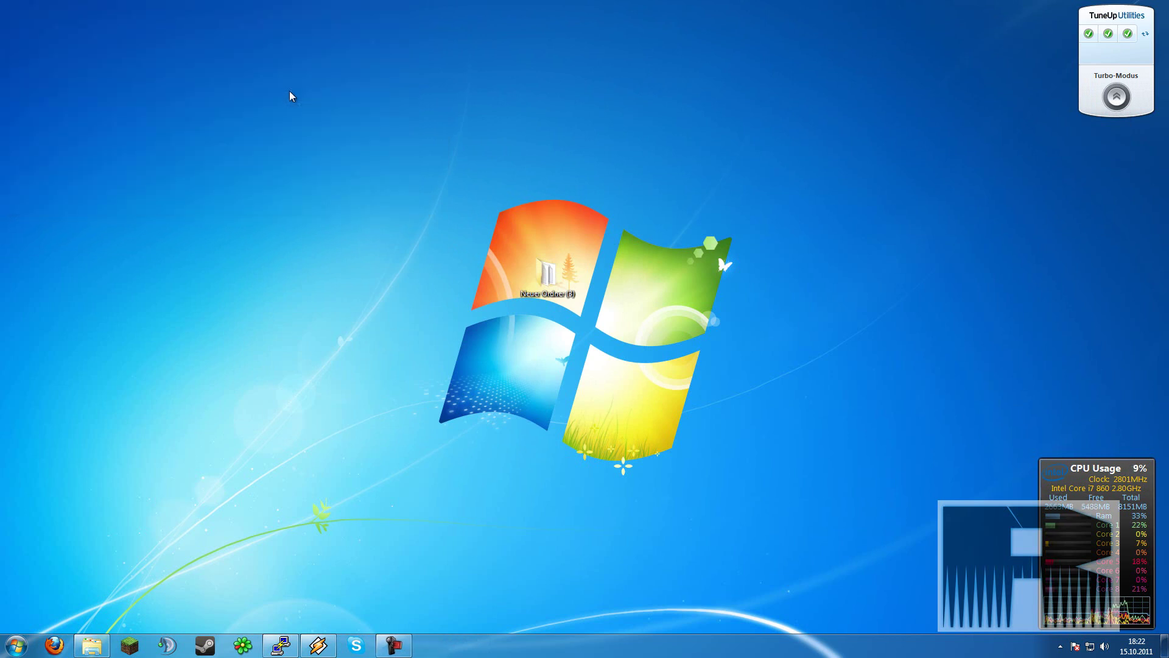